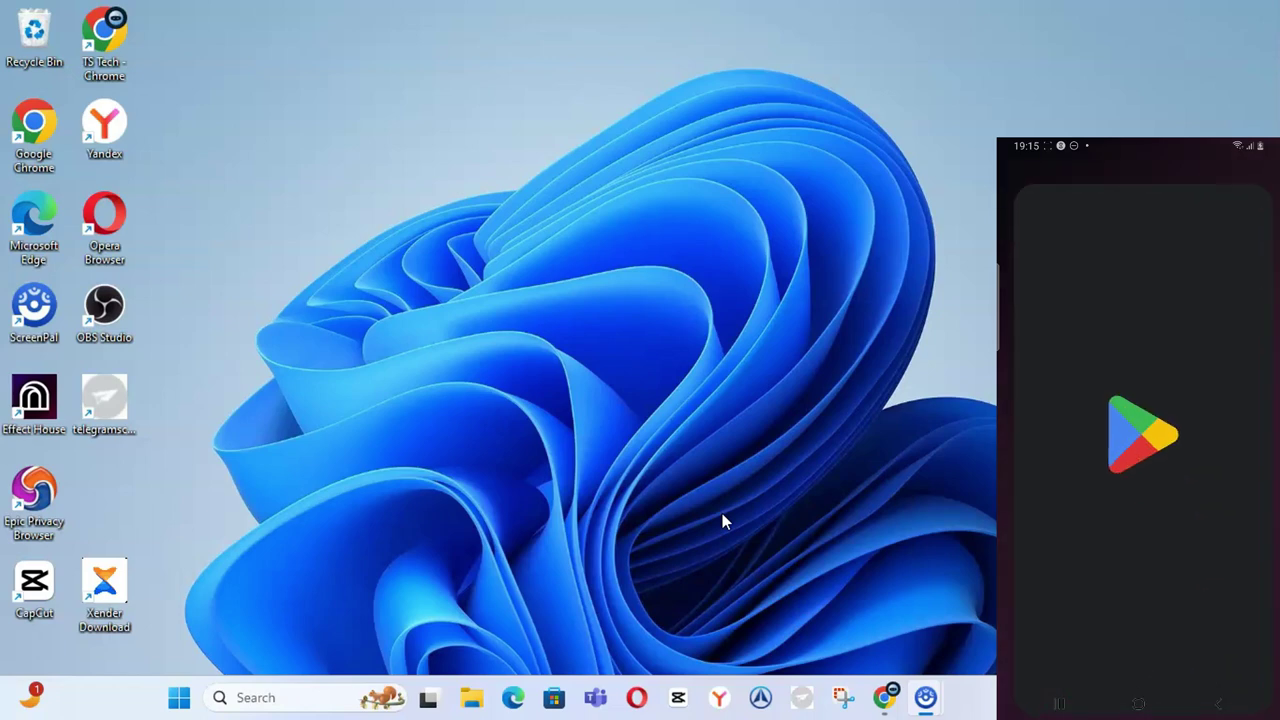
- Search the web for camo studio in Chrome and open Reincubate's Camo page at its Windows download option
left_click(724, 535)
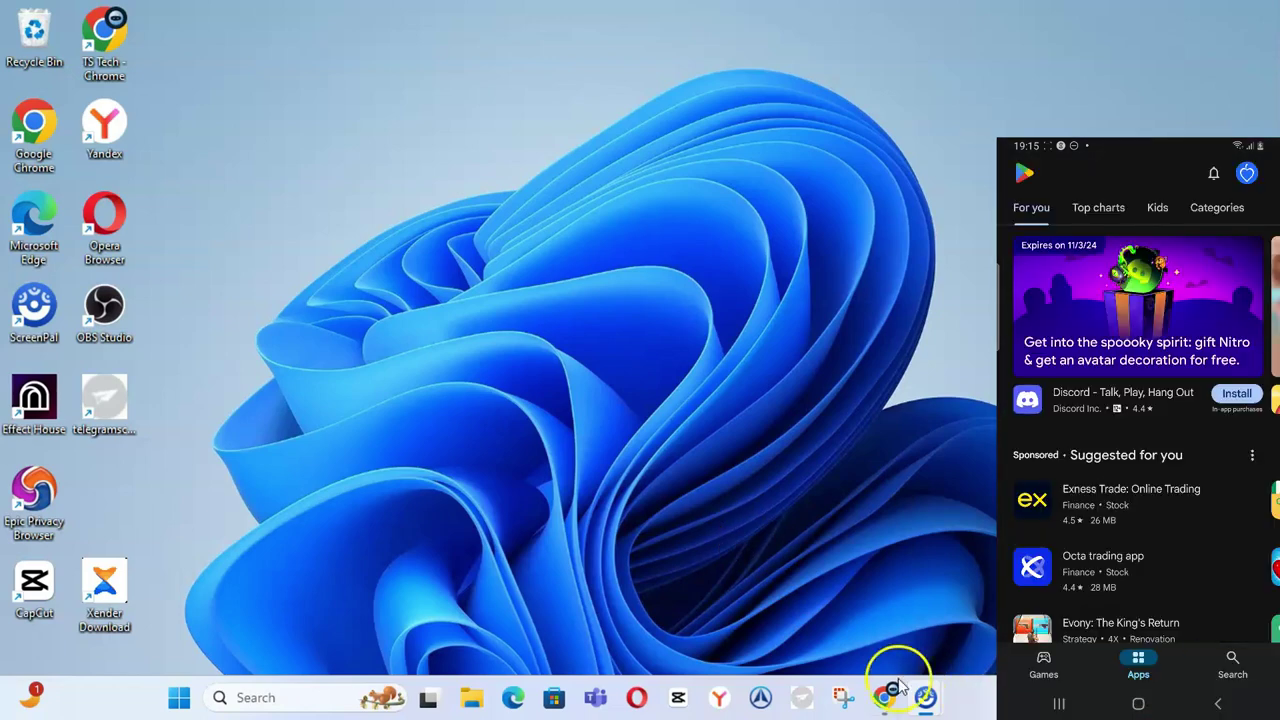
mouse_move(893, 697)
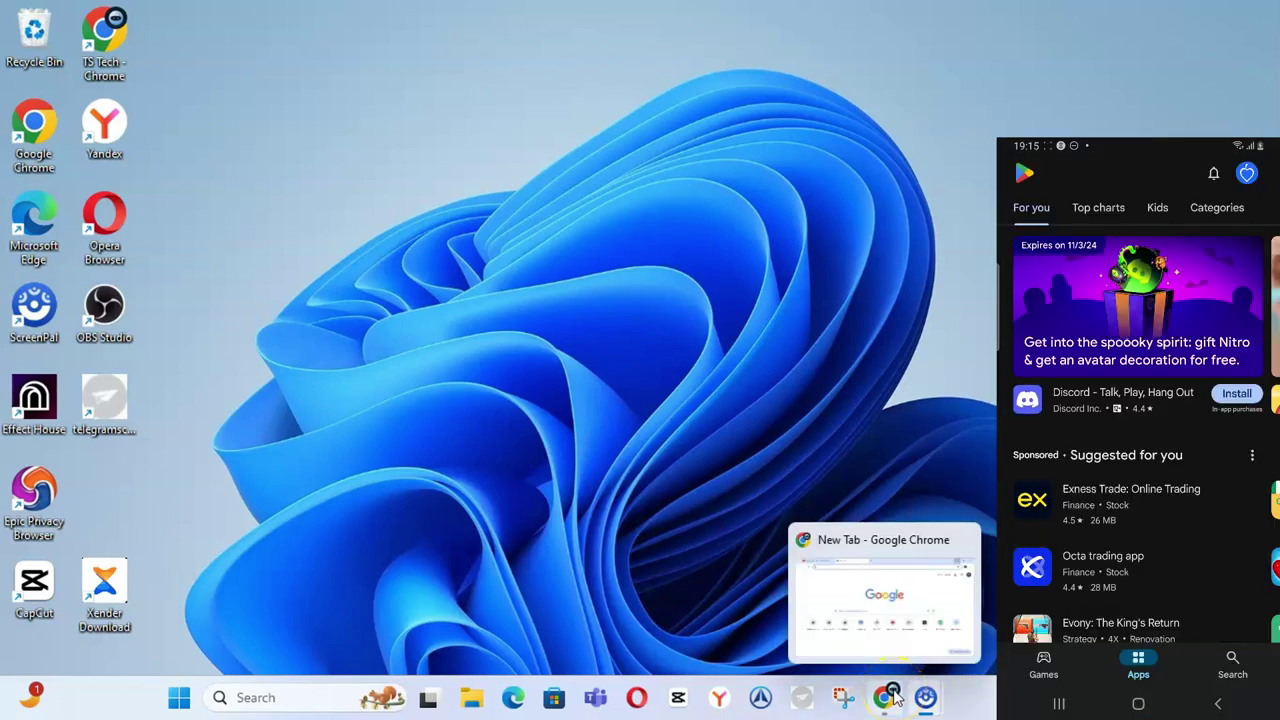
left_click(893, 697)
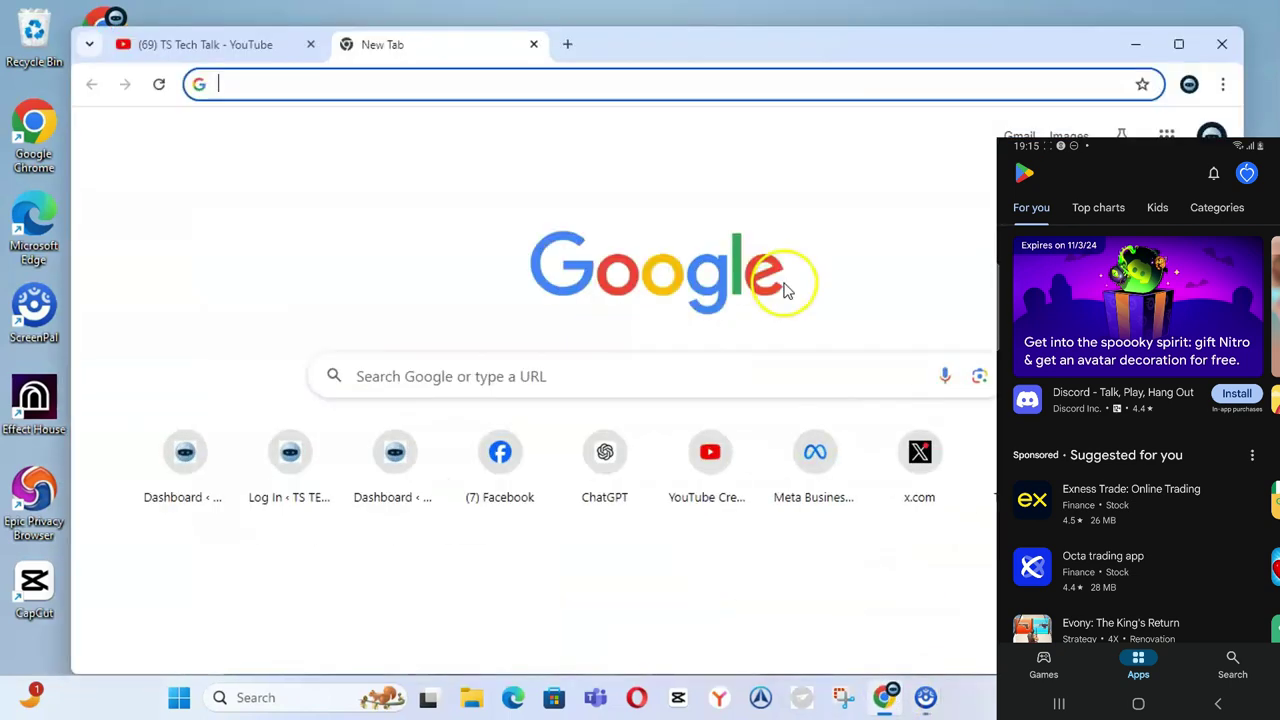
type("cap")
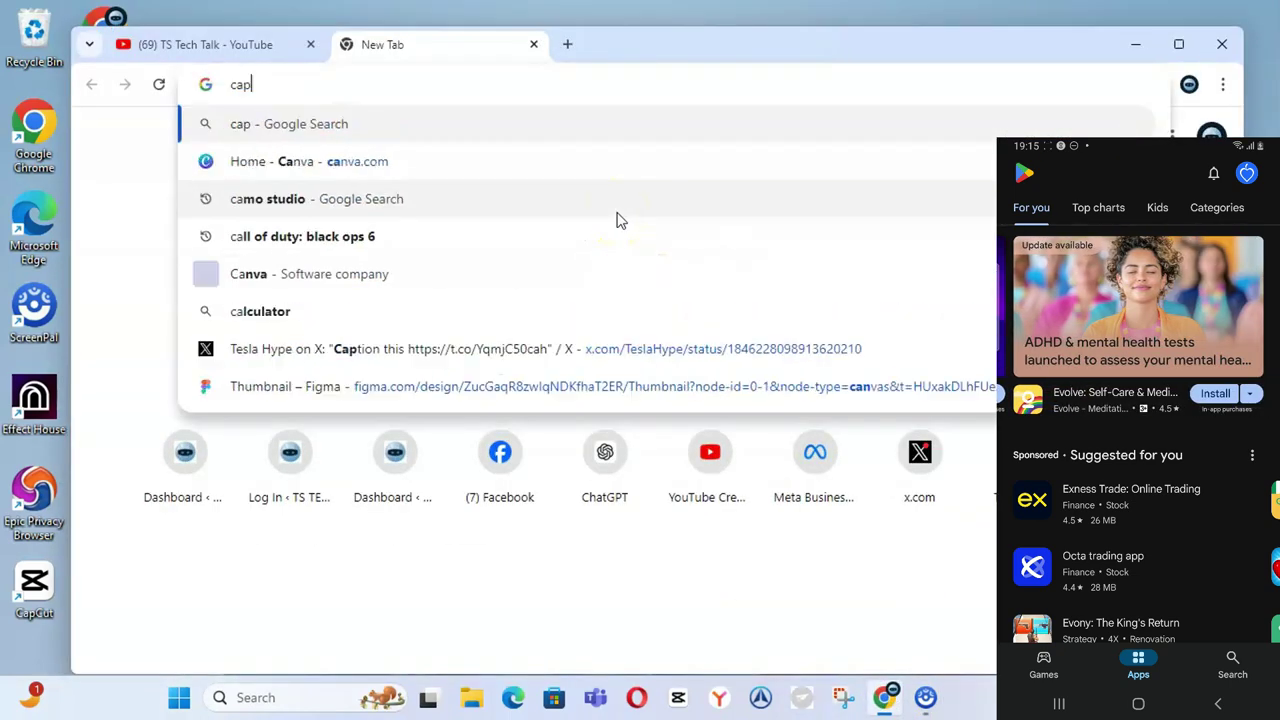
key("BackSpace")
type("mo")
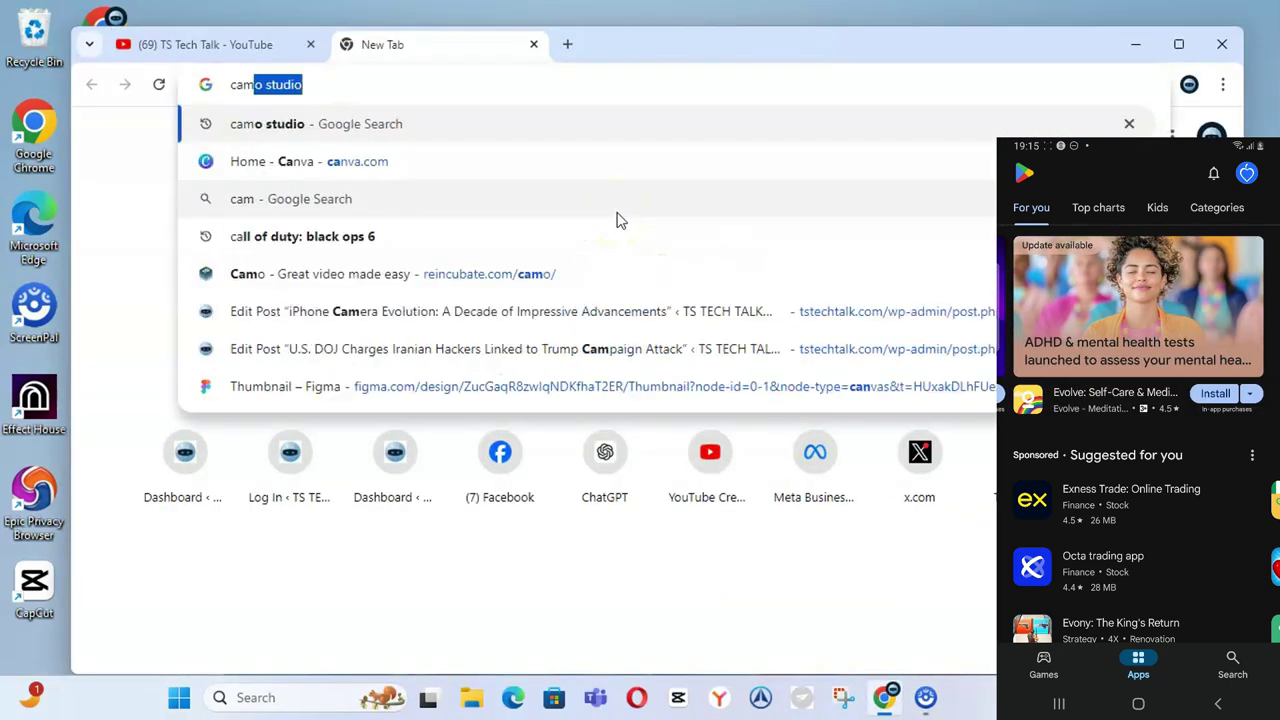
key("BackSpace")
key("BackSpace")
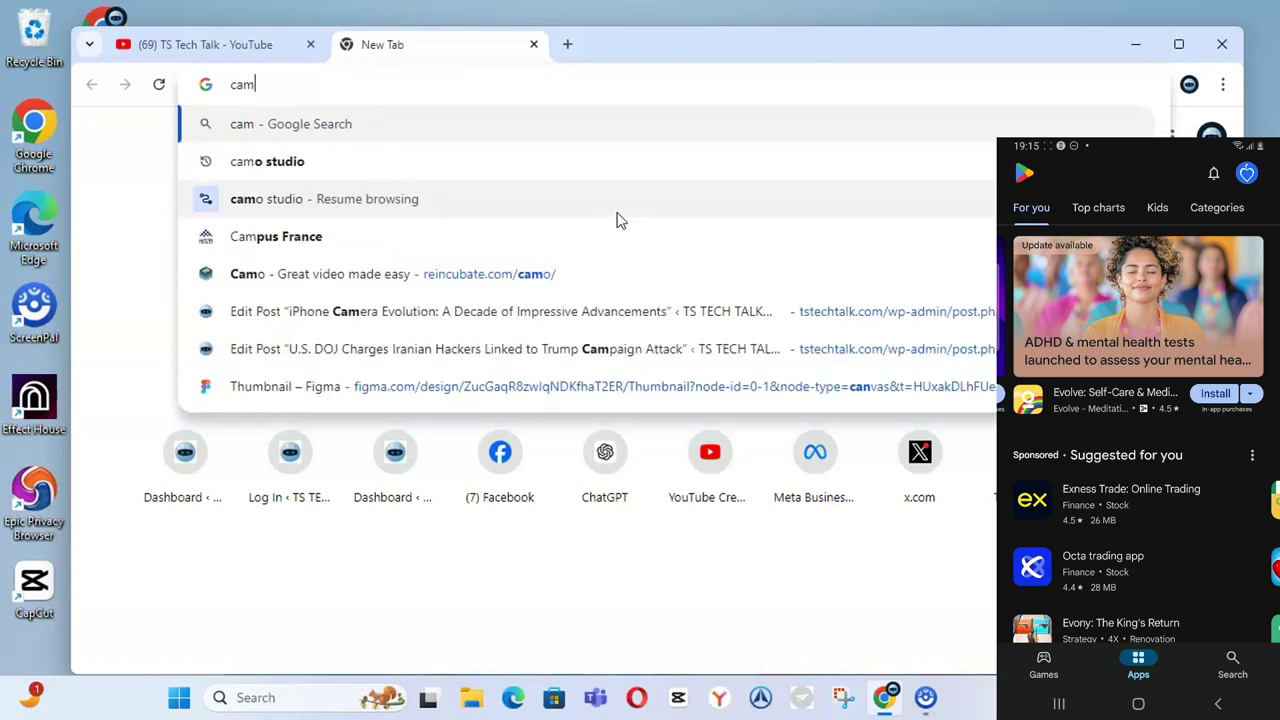
type("o")
key("Return")
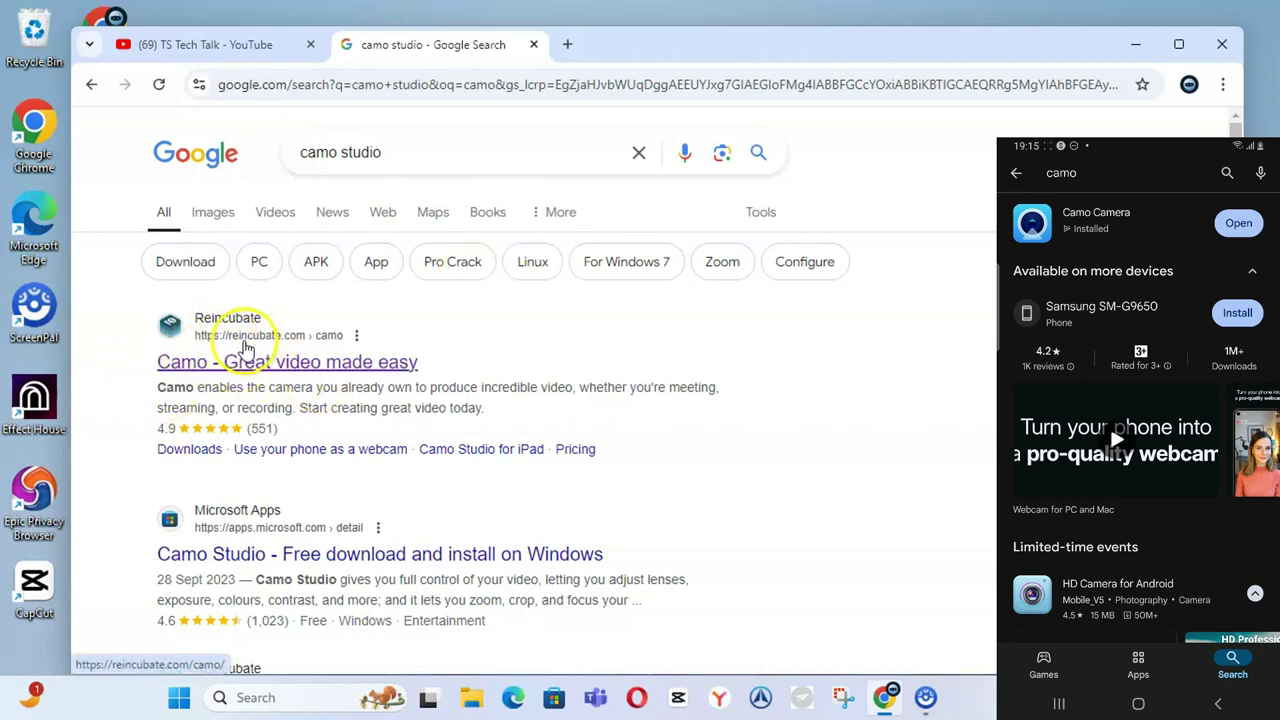
left_click(286, 362)
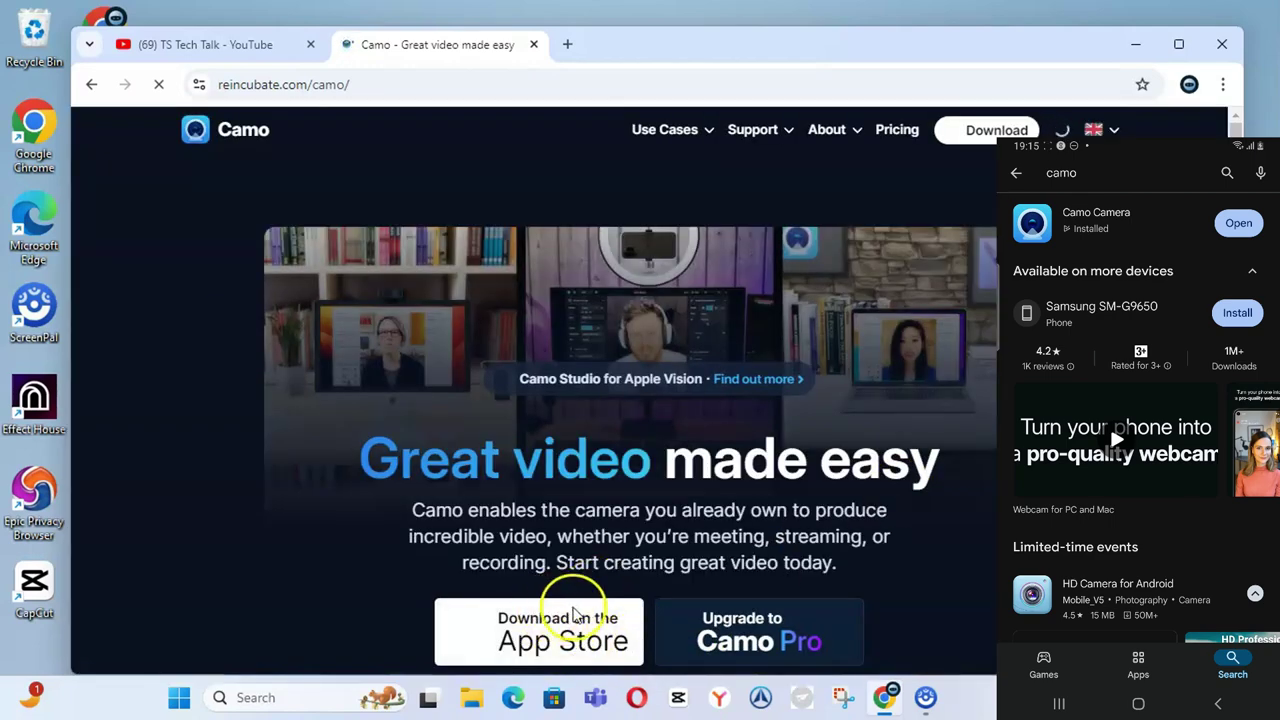
scroll(760, 515, "down", 2)
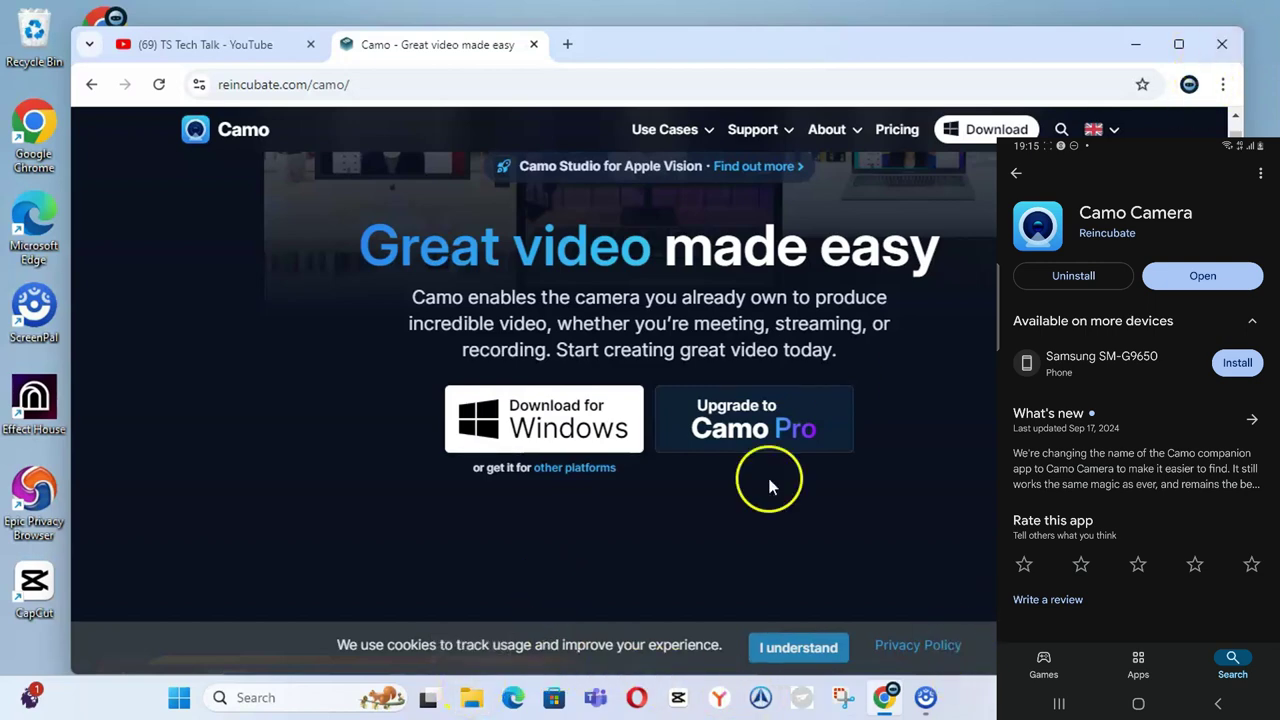
- Look up the Camo Studio Installer in the Downloads folder, then minimize File Explorer and Chrome
left_click(472, 700)
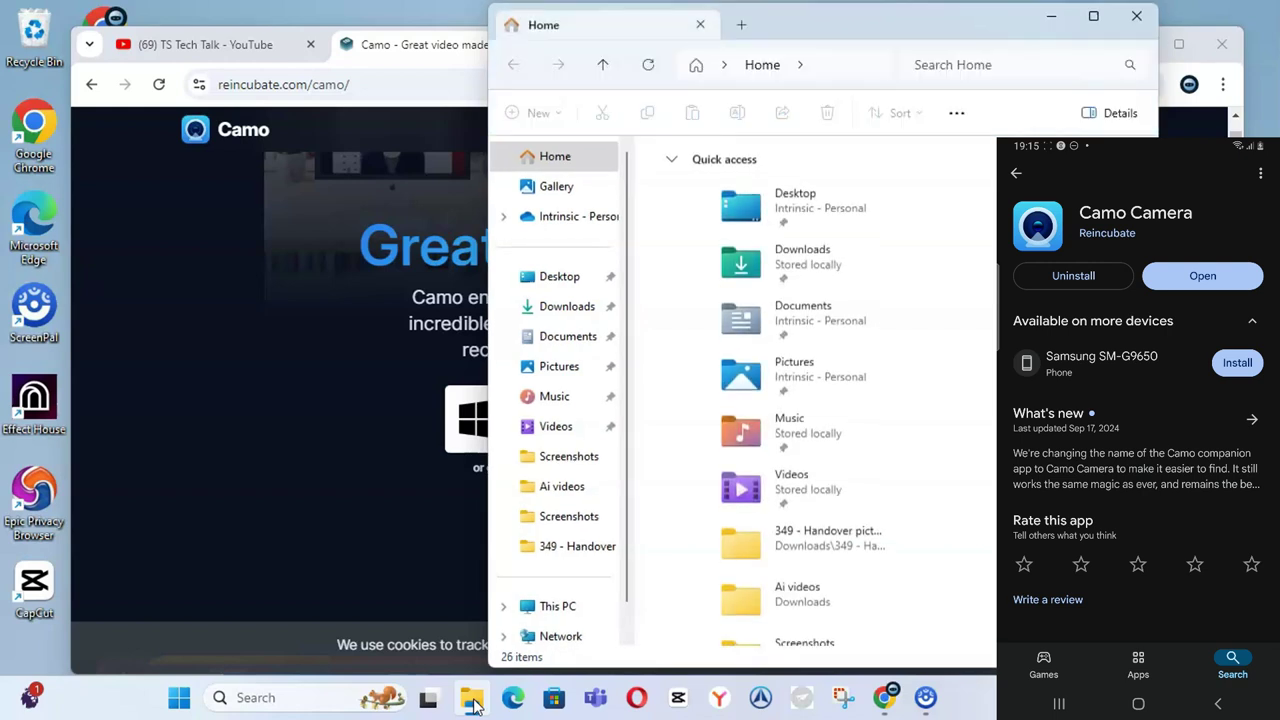
double_click(846, 254)
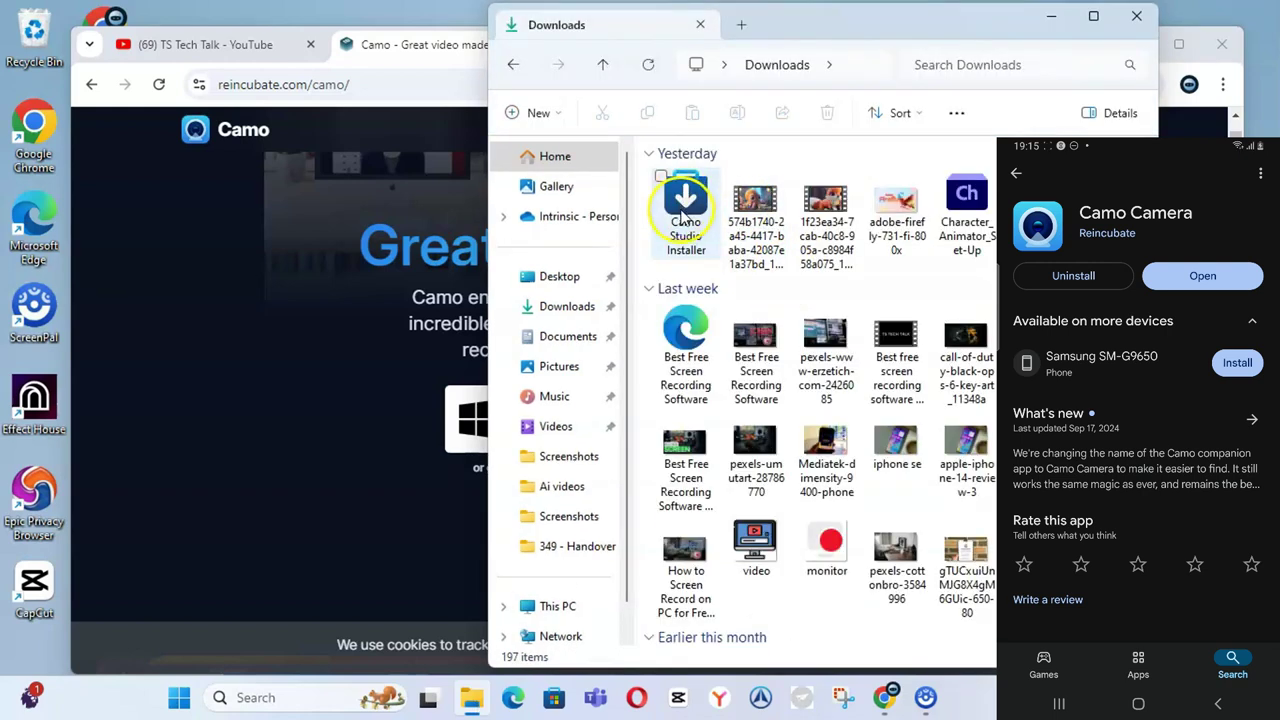
left_click(1053, 19)
left_click(1134, 46)
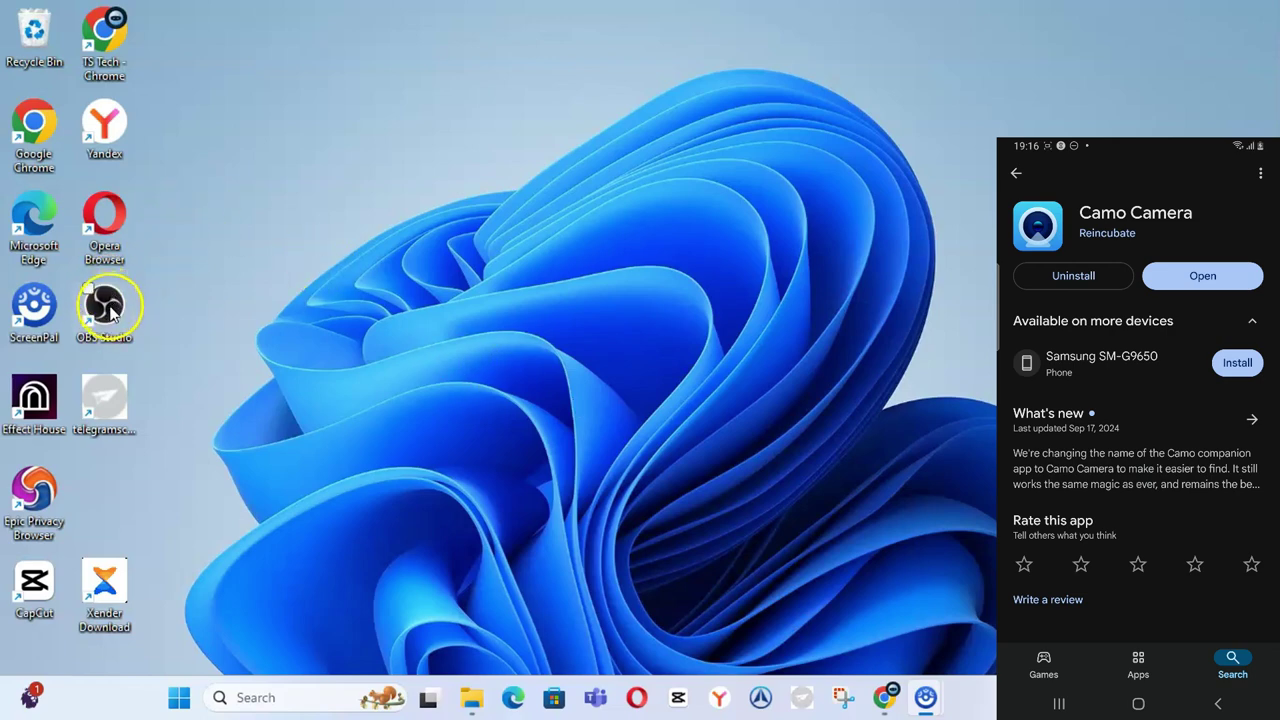
- Launch the recently added Camo Studio and continue past its welcome page
left_click(174, 696)
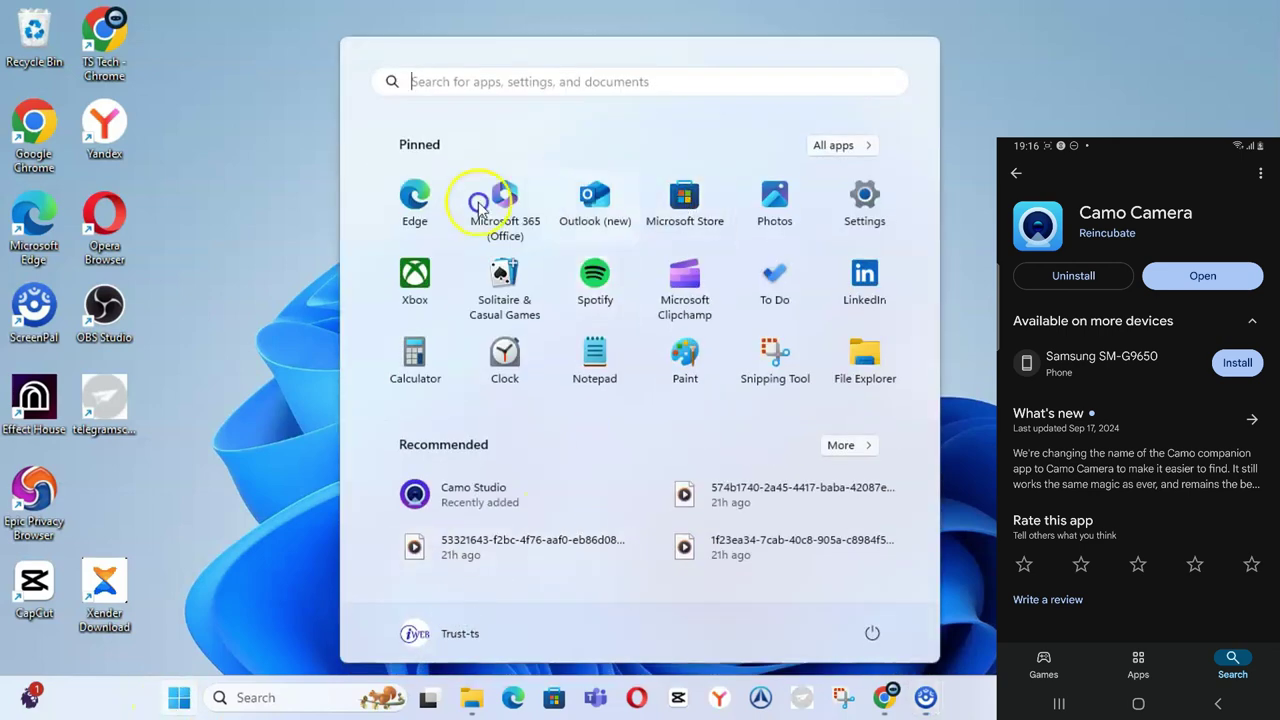
left_click(474, 485)
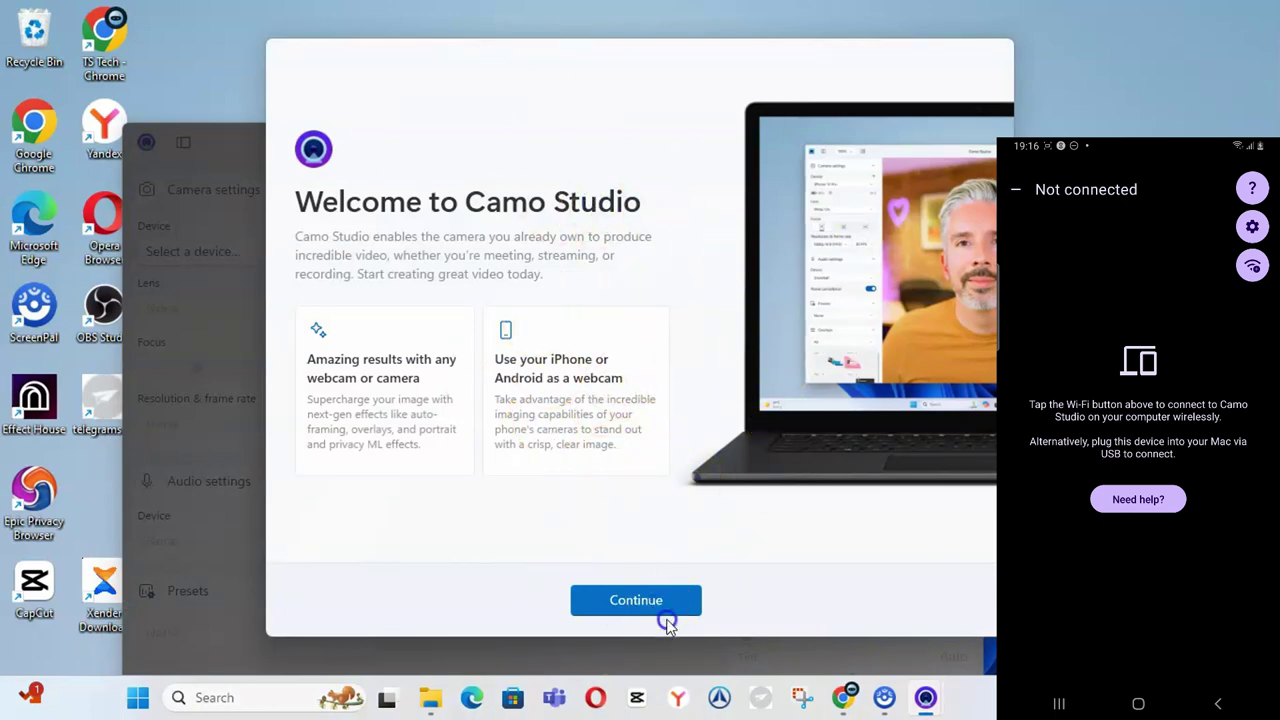
left_click(636, 600)
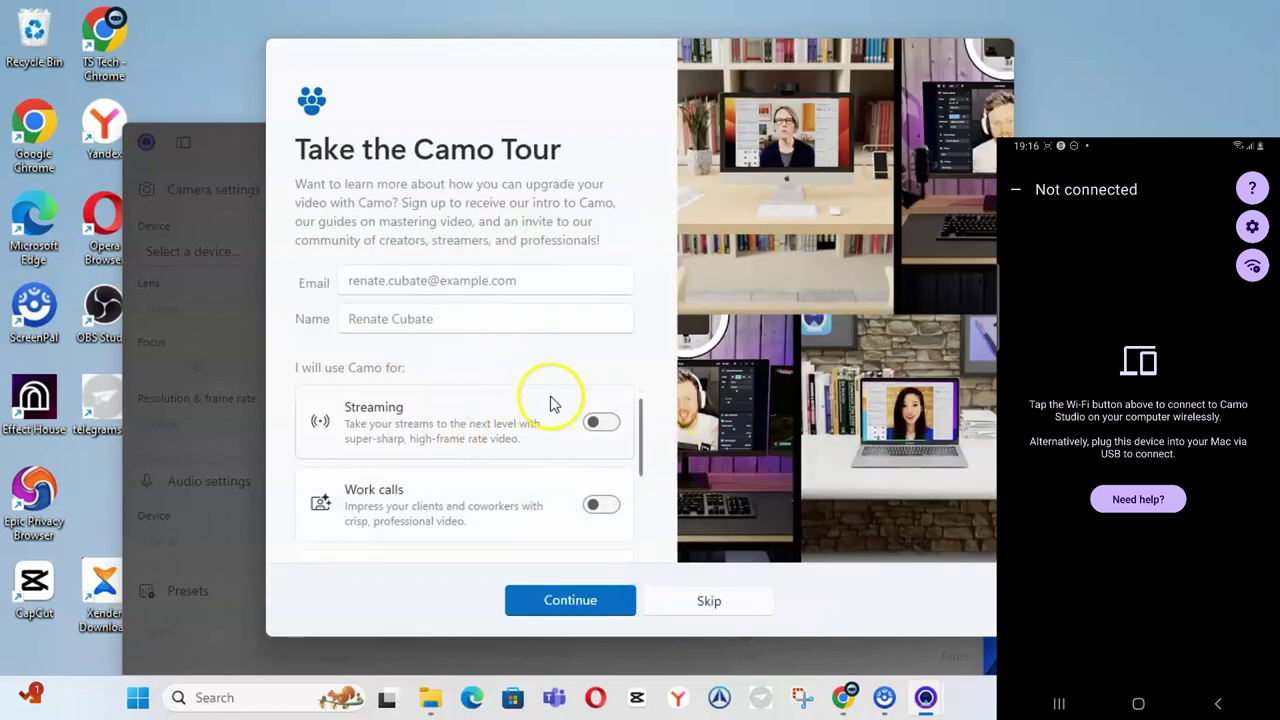
- Enable Streaming and Content creation as the intended uses on the Camo tour page and proceed with the setup
scroll(580, 404, "down", 1)
scroll(575, 437, "up", 1)
left_click(594, 422)
scroll(527, 465, "down", 2)
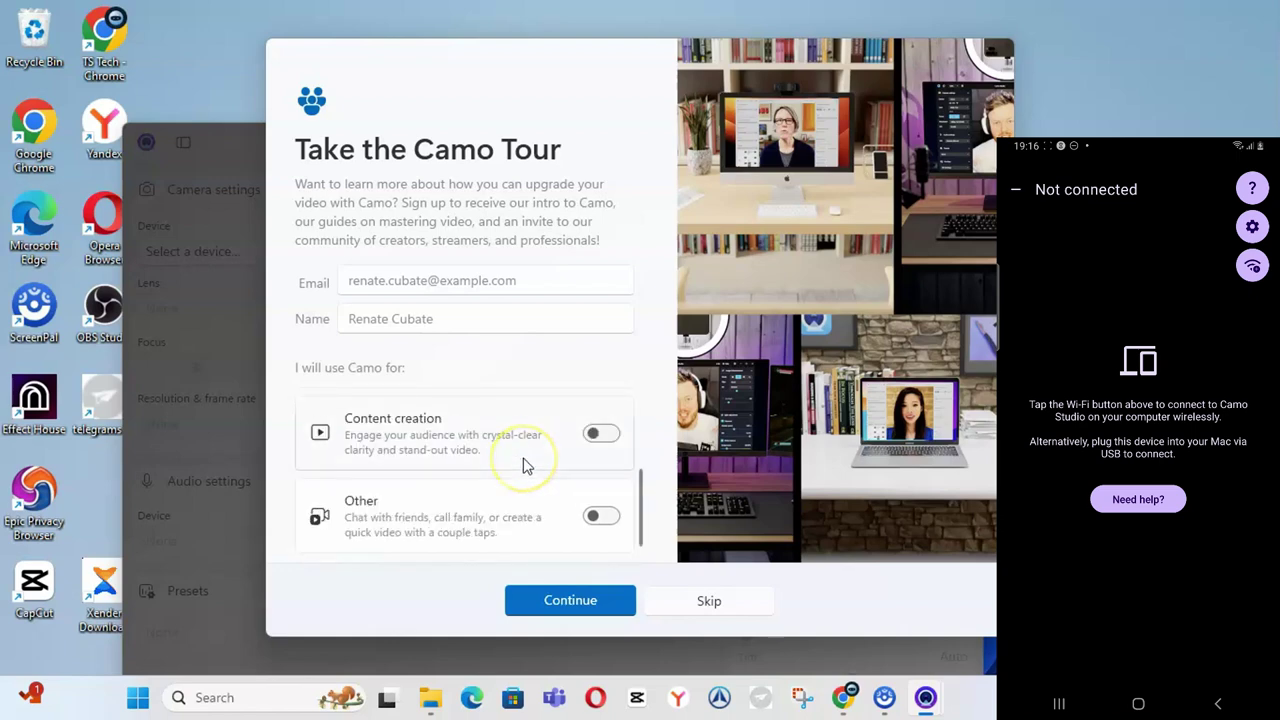
left_click(598, 433)
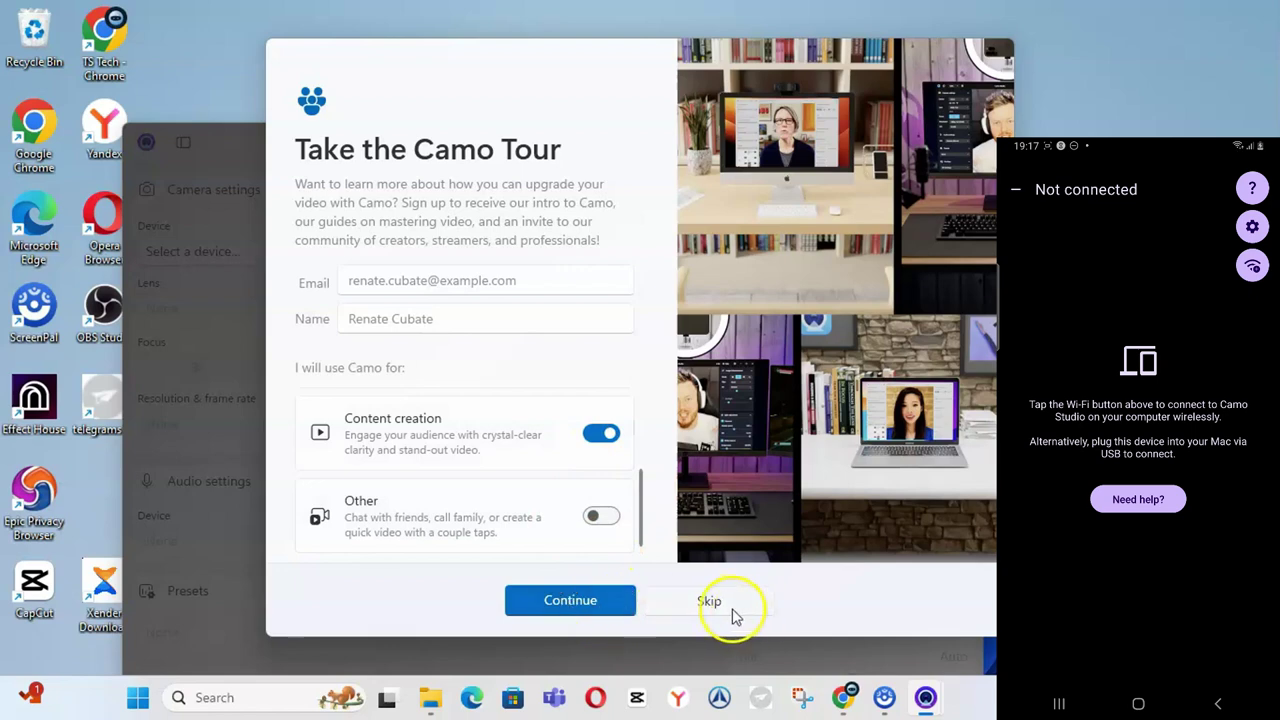
left_click(616, 612)
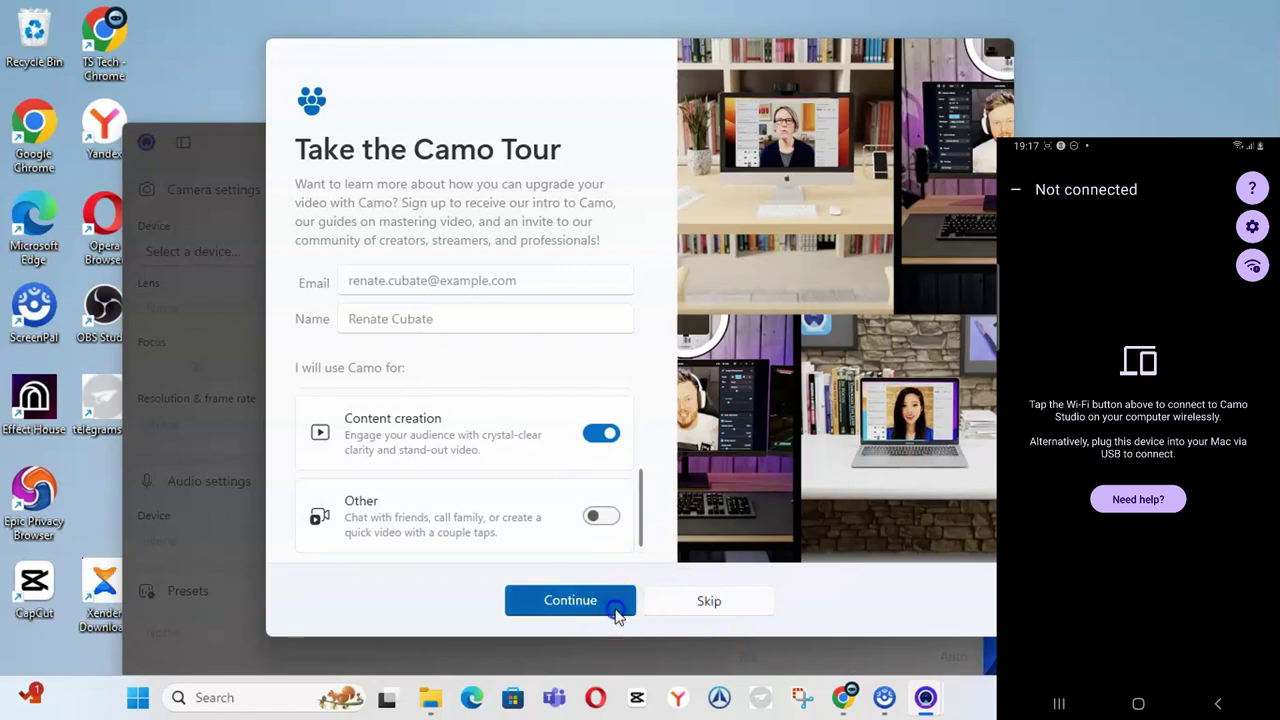
left_click(430, 318)
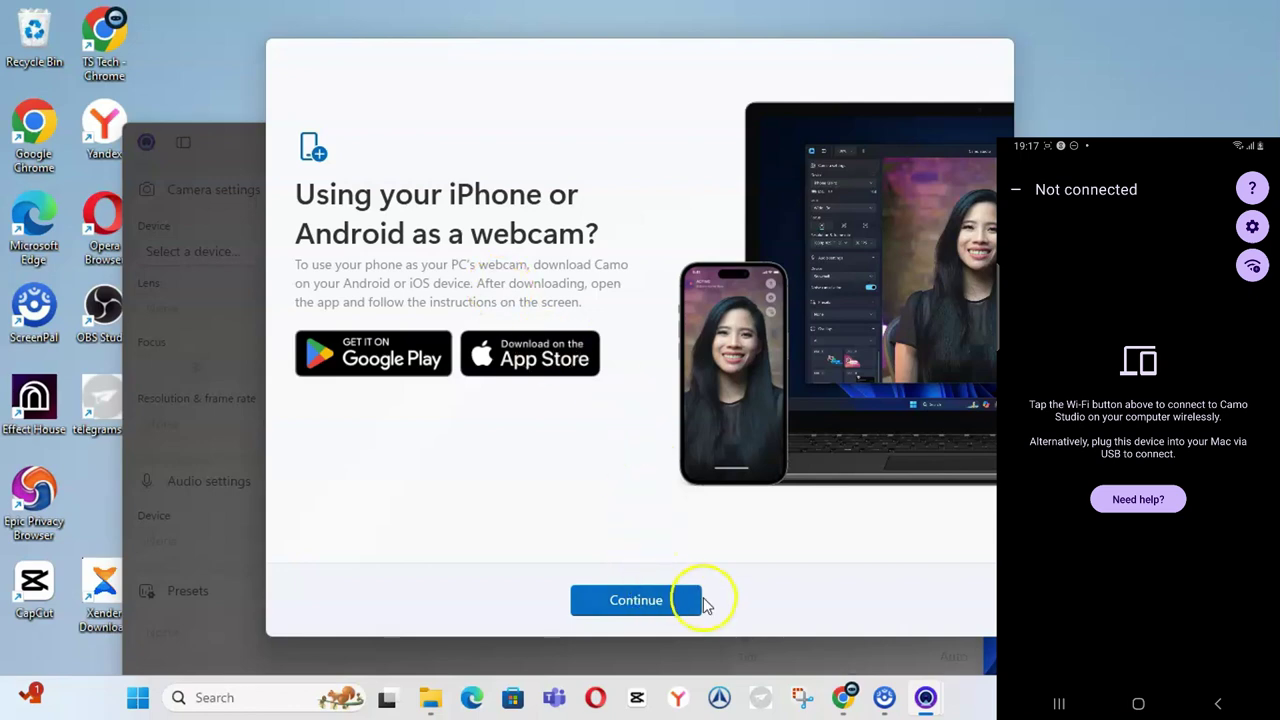
- Pass the phone webcam page, skip scene customization, and install the Camo Studio Compatibility Add-on
left_click(663, 612)
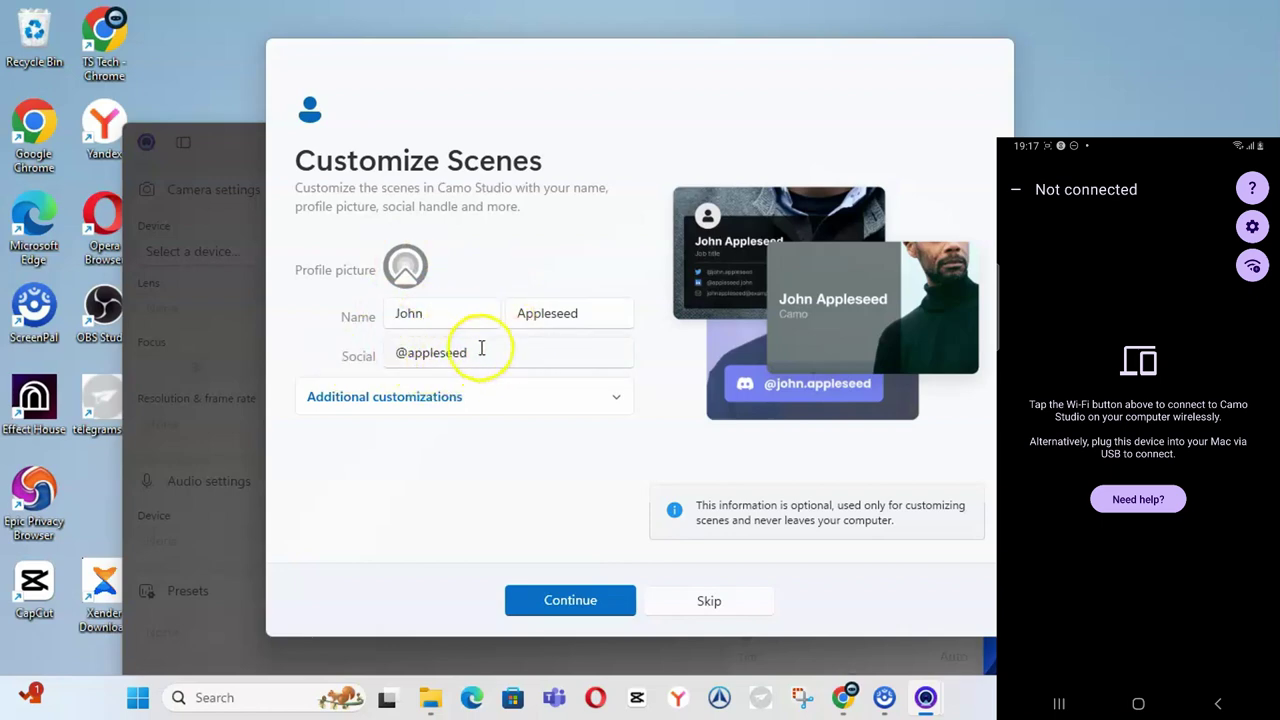
left_click(710, 603)
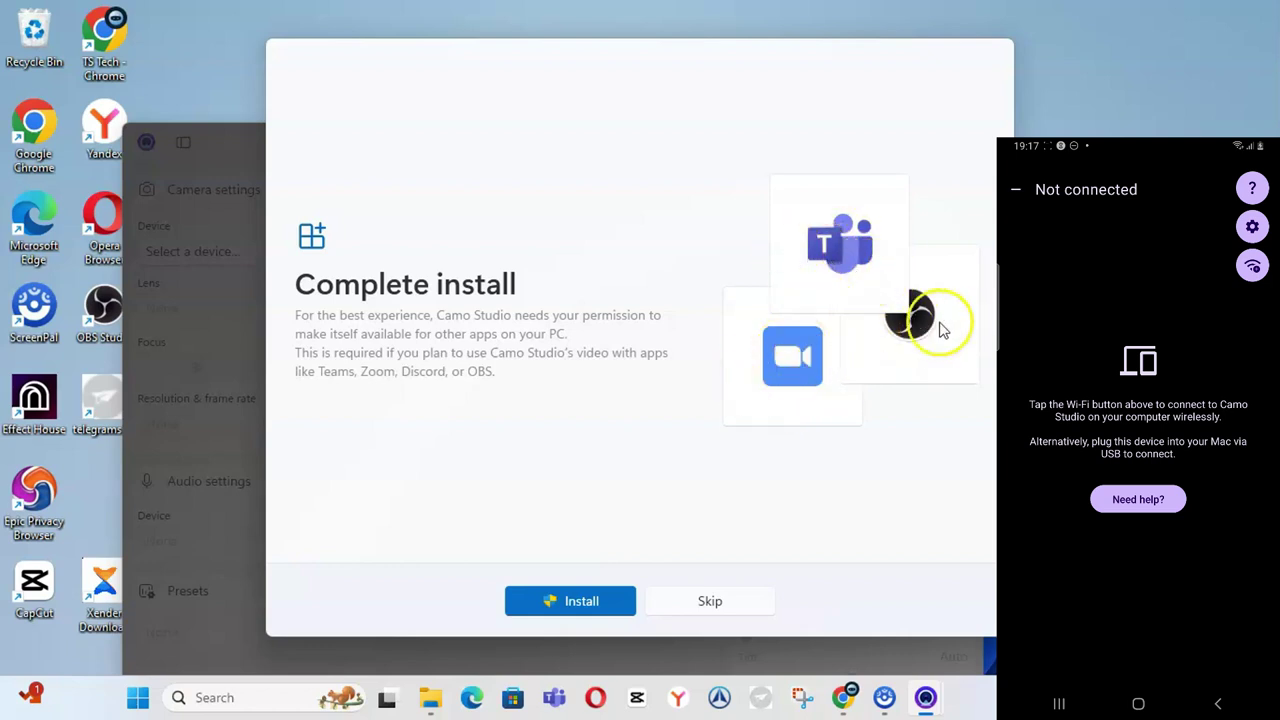
left_click(555, 600)
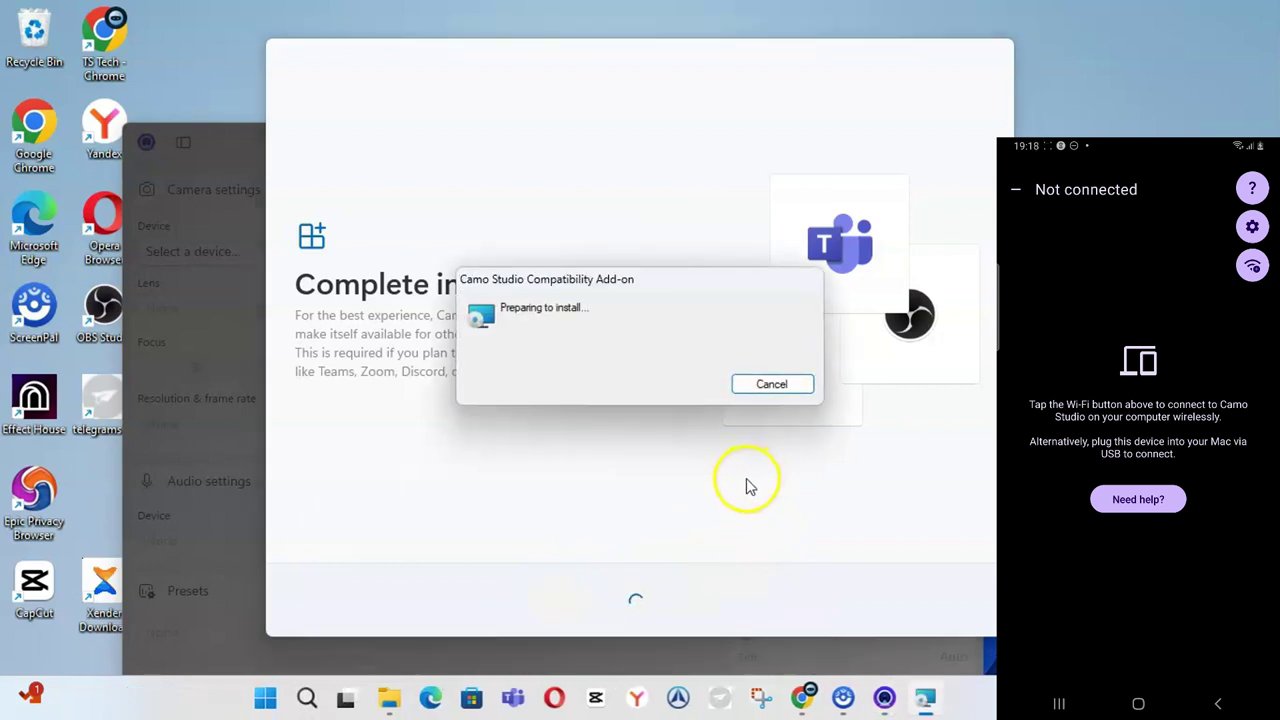
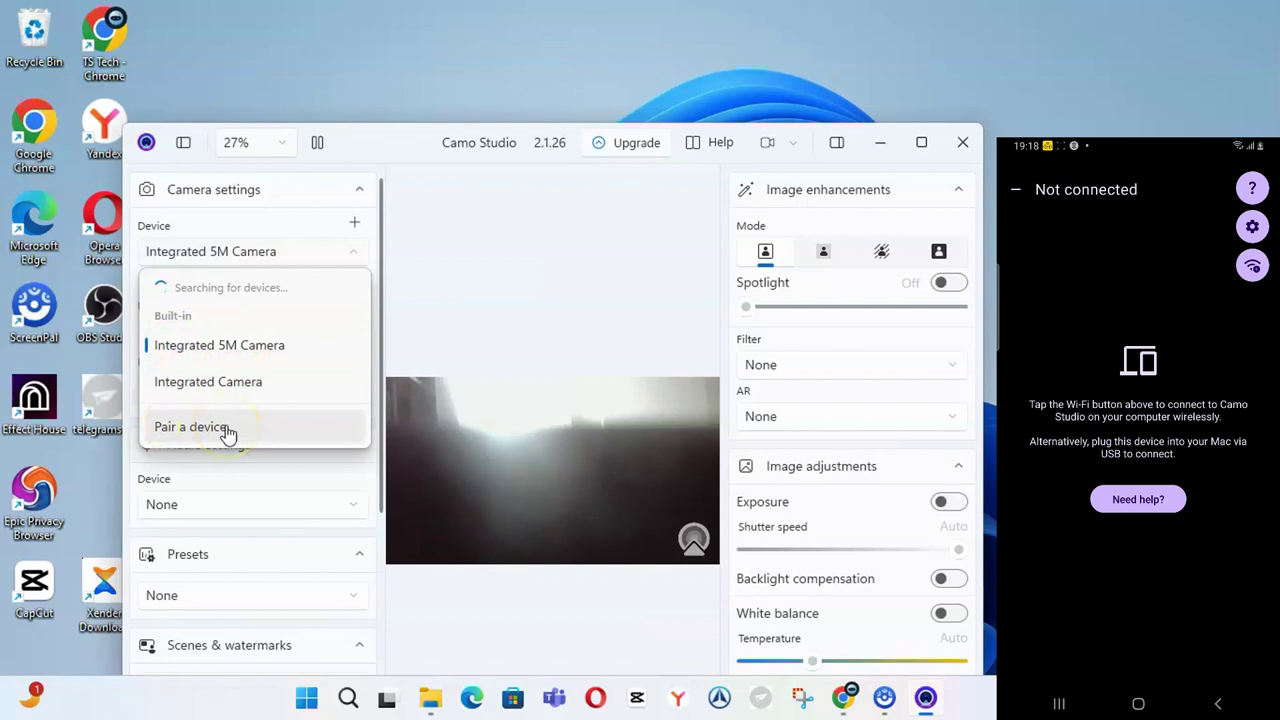
- Pair the phone with Camo Studio and select Galaxy S9+ as the camera device
left_click(226, 428)
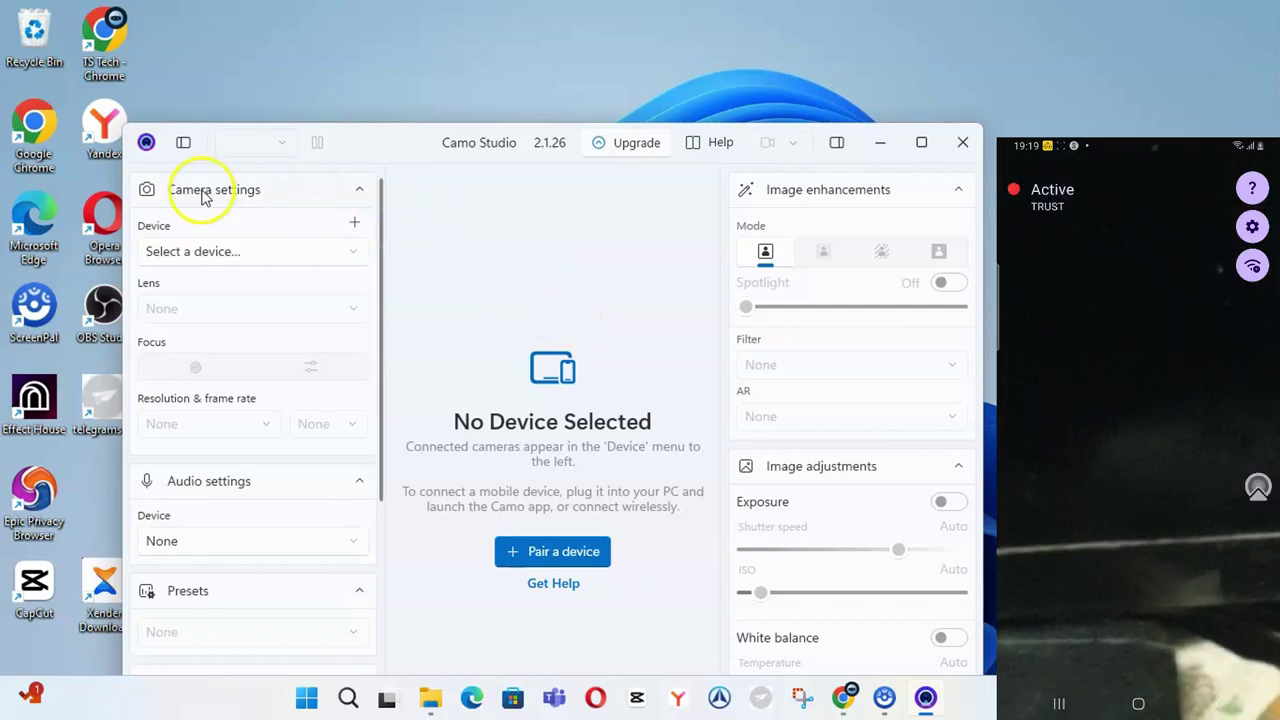
left_click(255, 256)
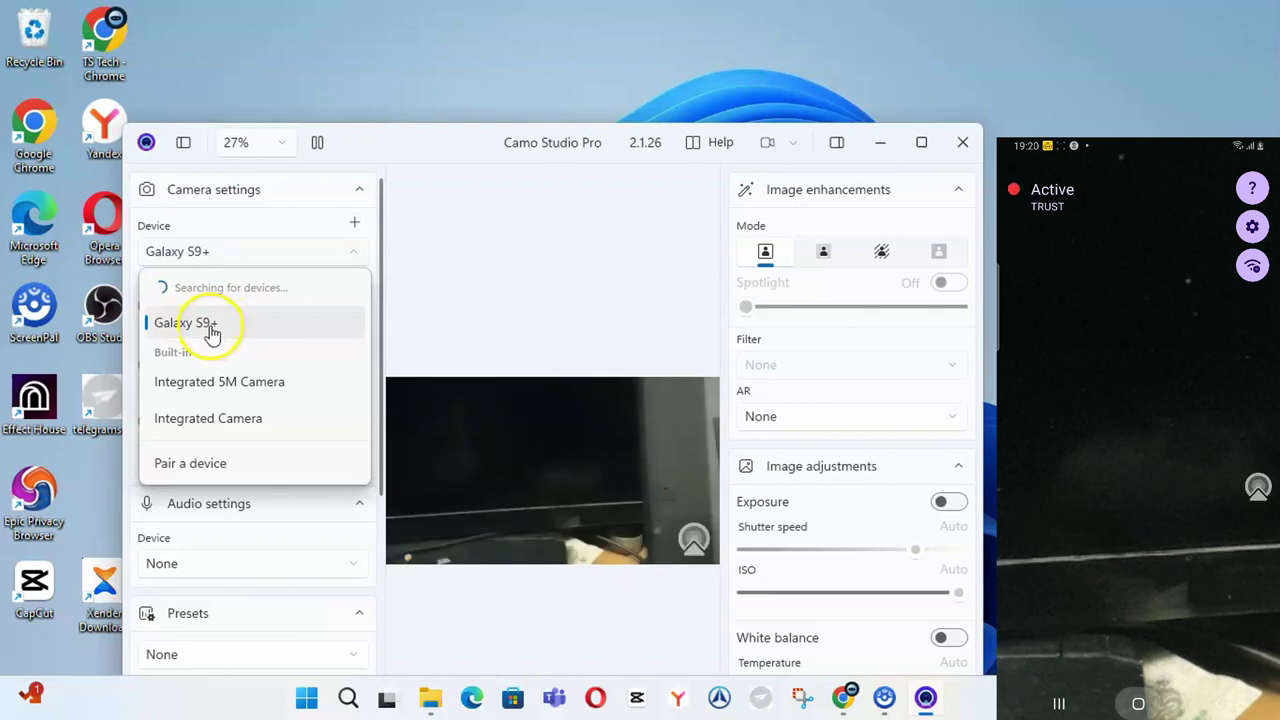
left_click(214, 327)
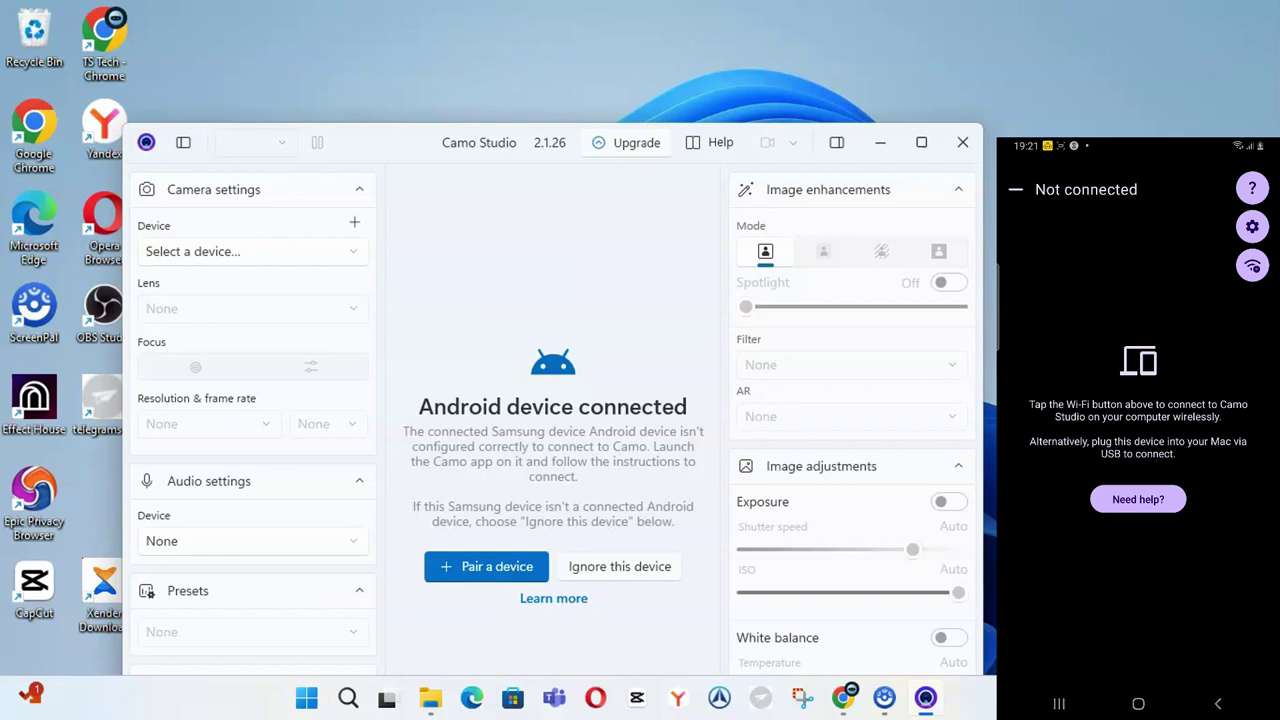
- Choose Samsung device as the camera source in the camera settings
left_click(342, 254)
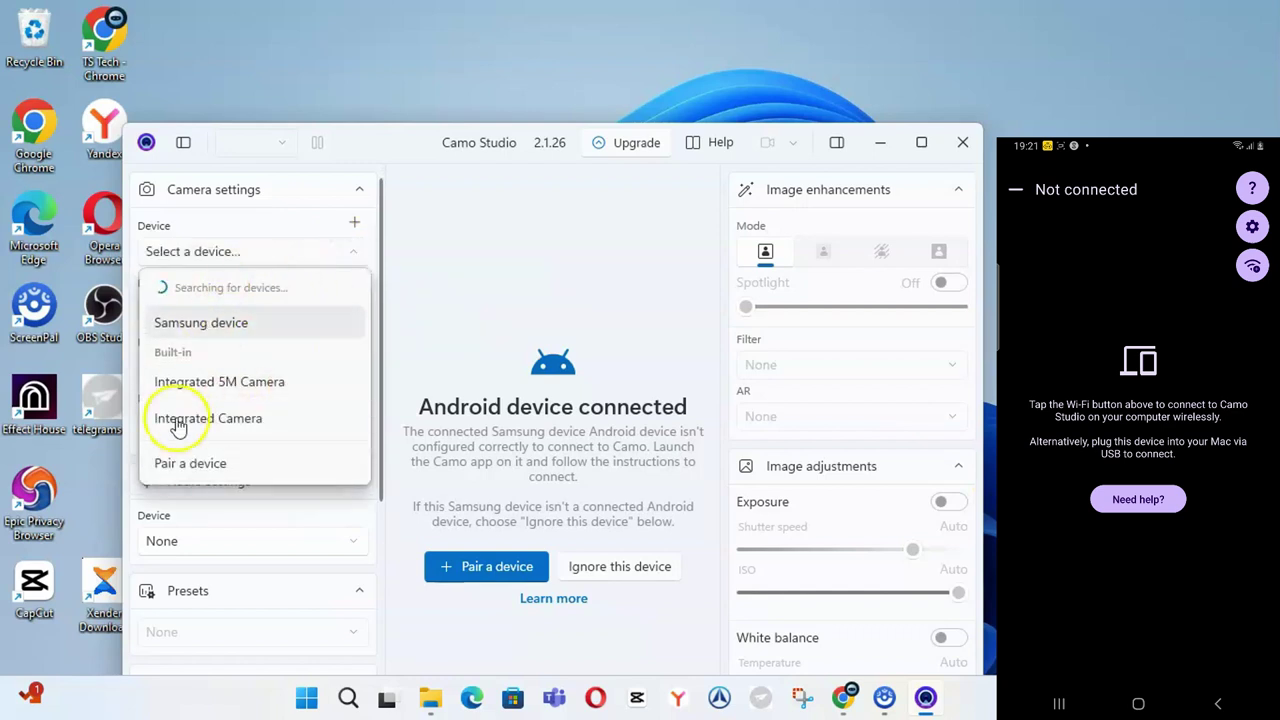
left_click(222, 336)
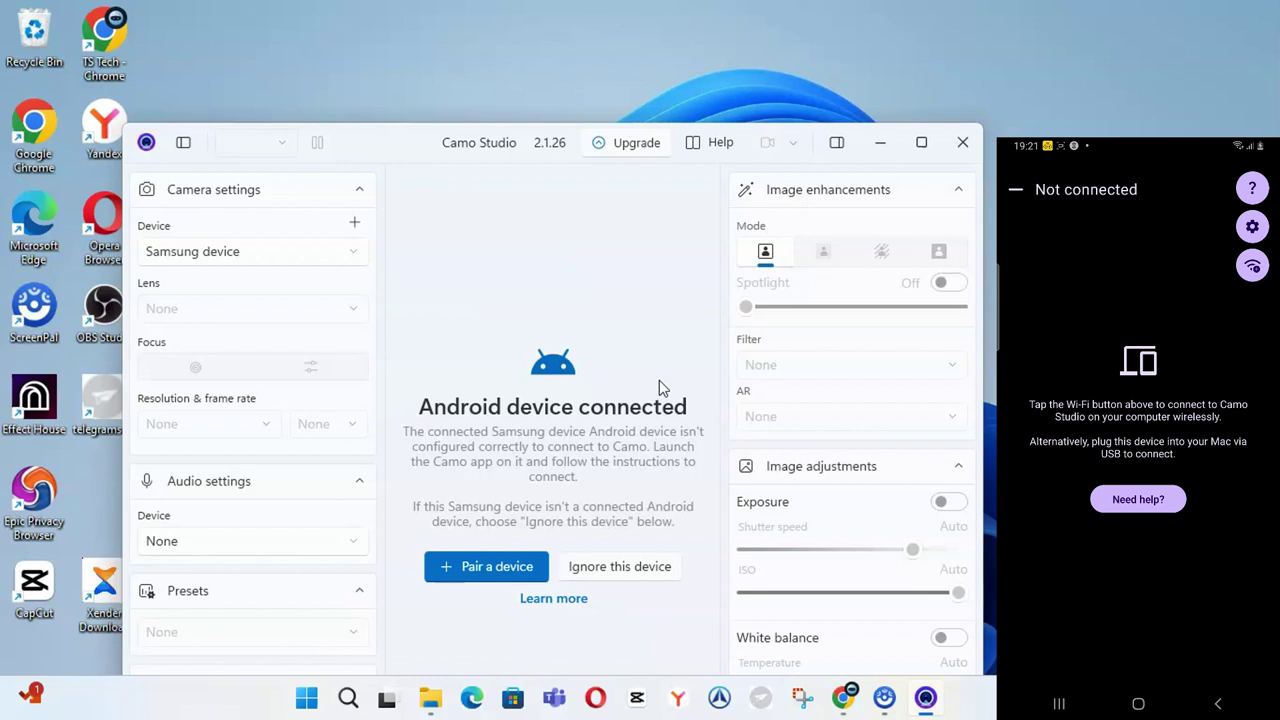
left_click(238, 255)
- Start pairing a device and install Camo Studio's compatibility pack from the connection dialog
left_click(510, 566)
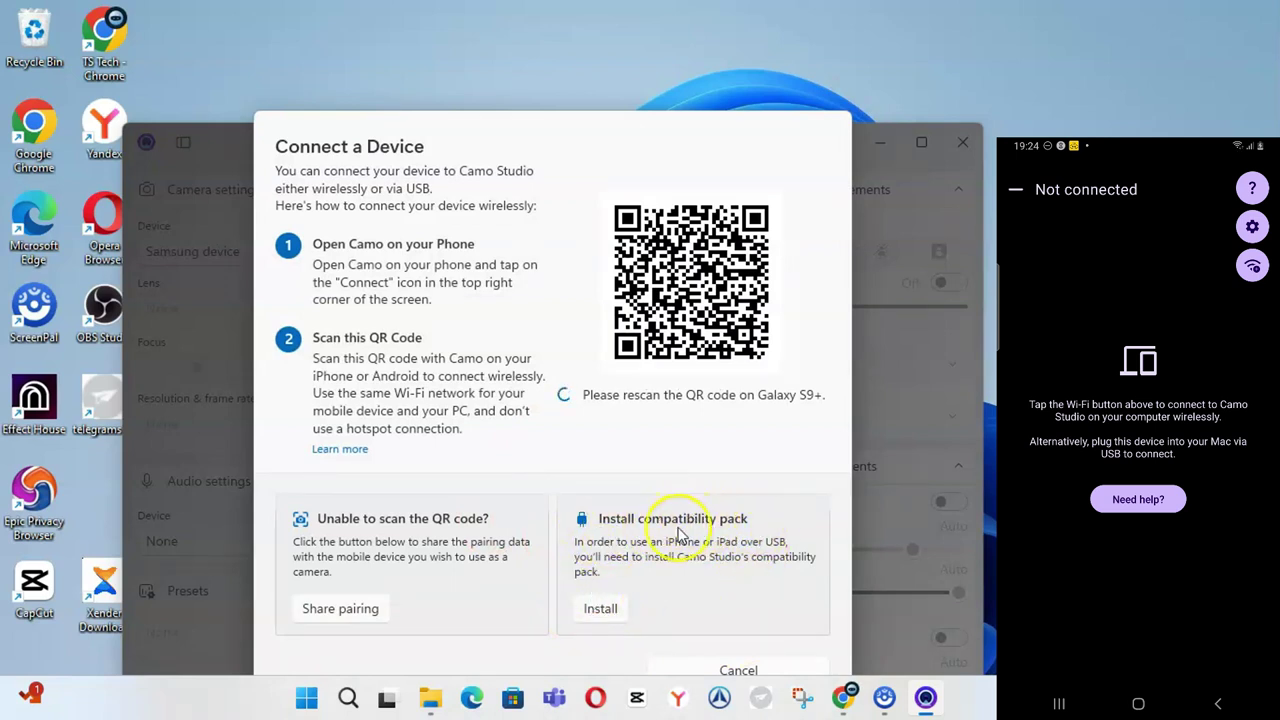
left_click(593, 612)
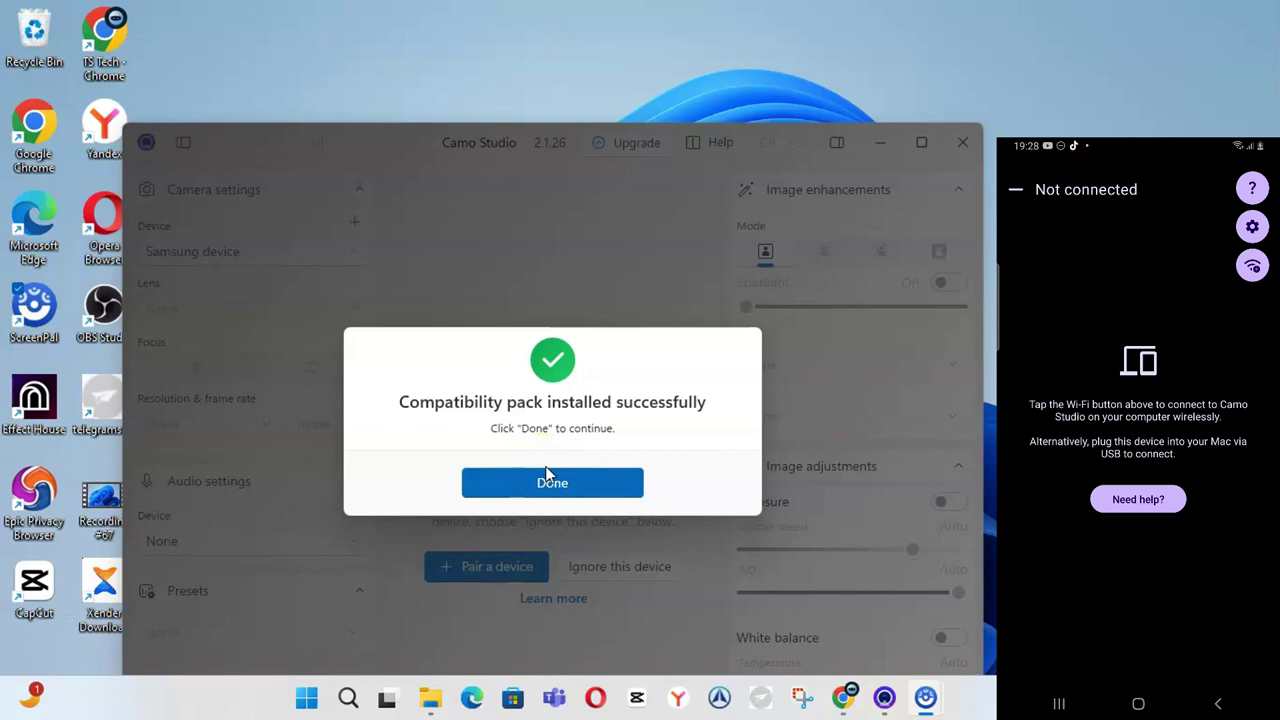
left_click(549, 482)
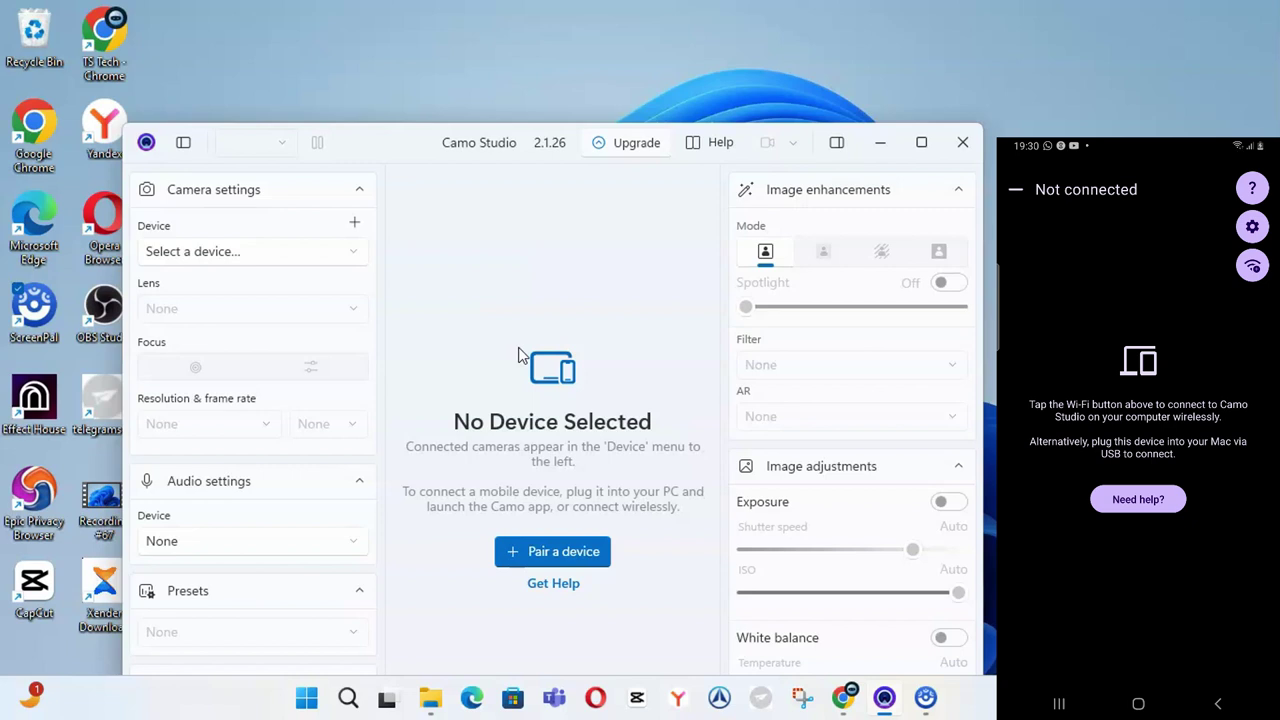
- Choose Galaxy S9+ as the camera device in the camera settings
left_click(596, 305)
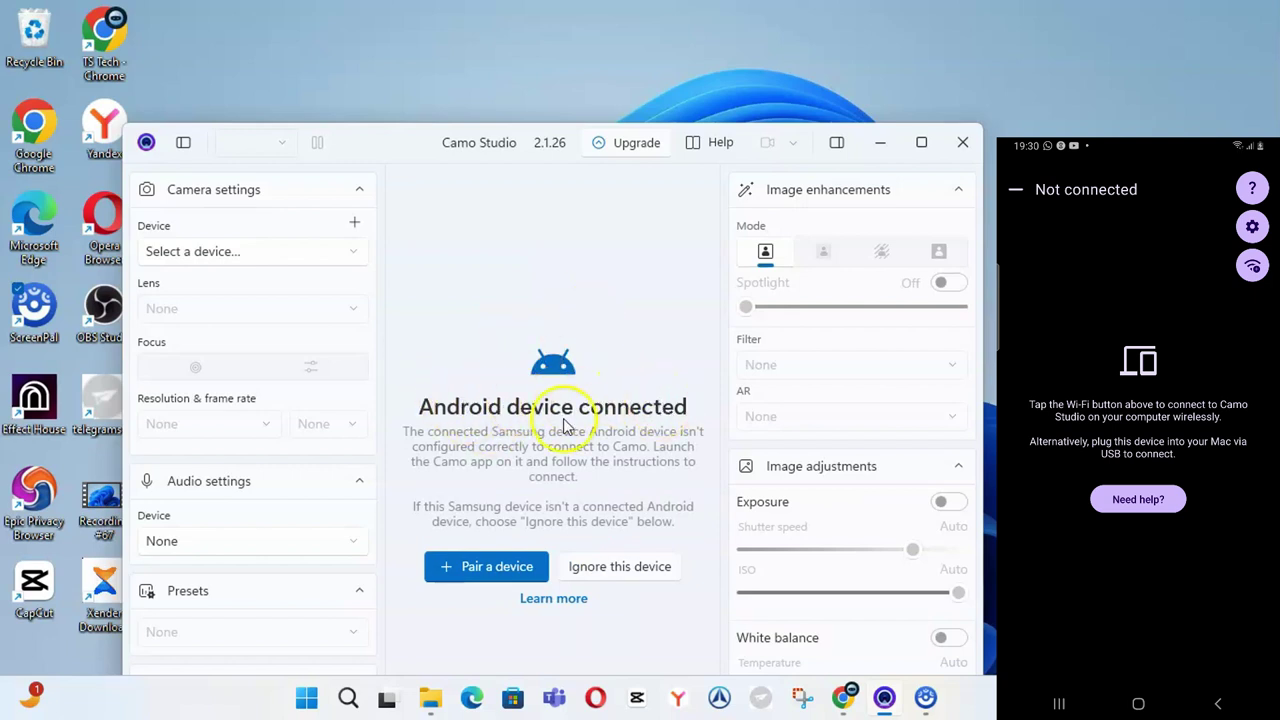
left_click(298, 257)
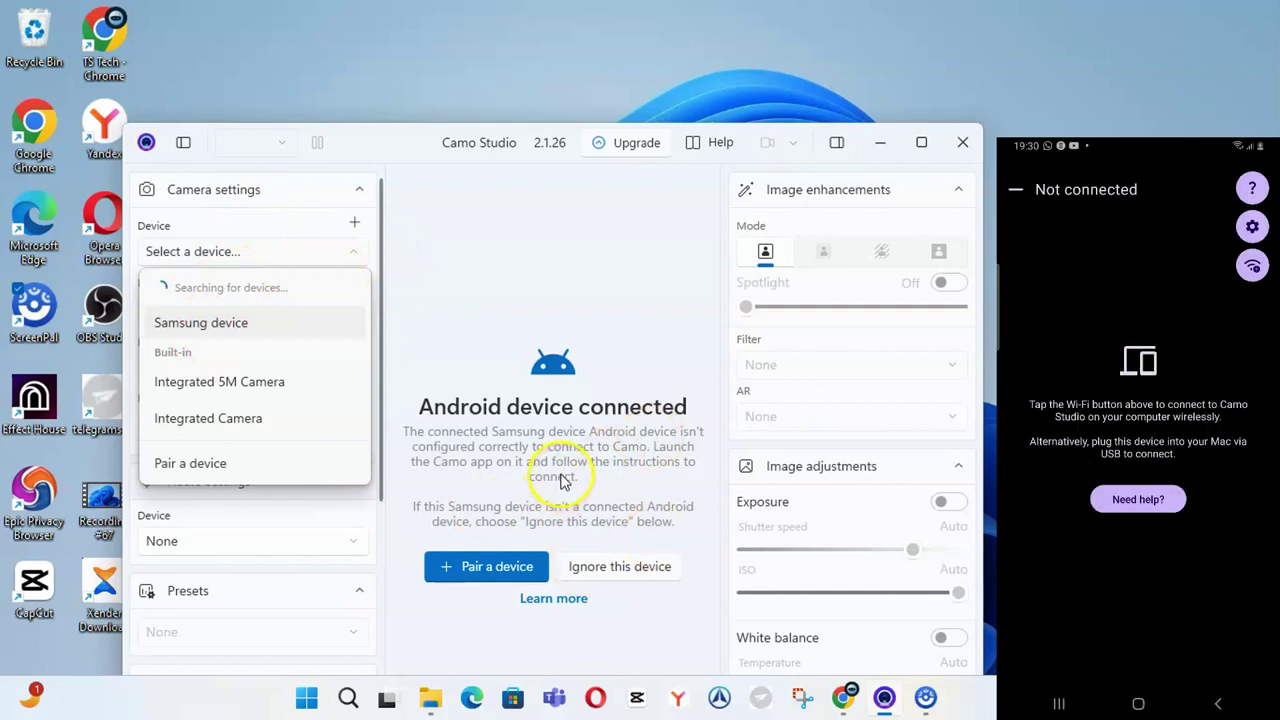
left_click(589, 458)
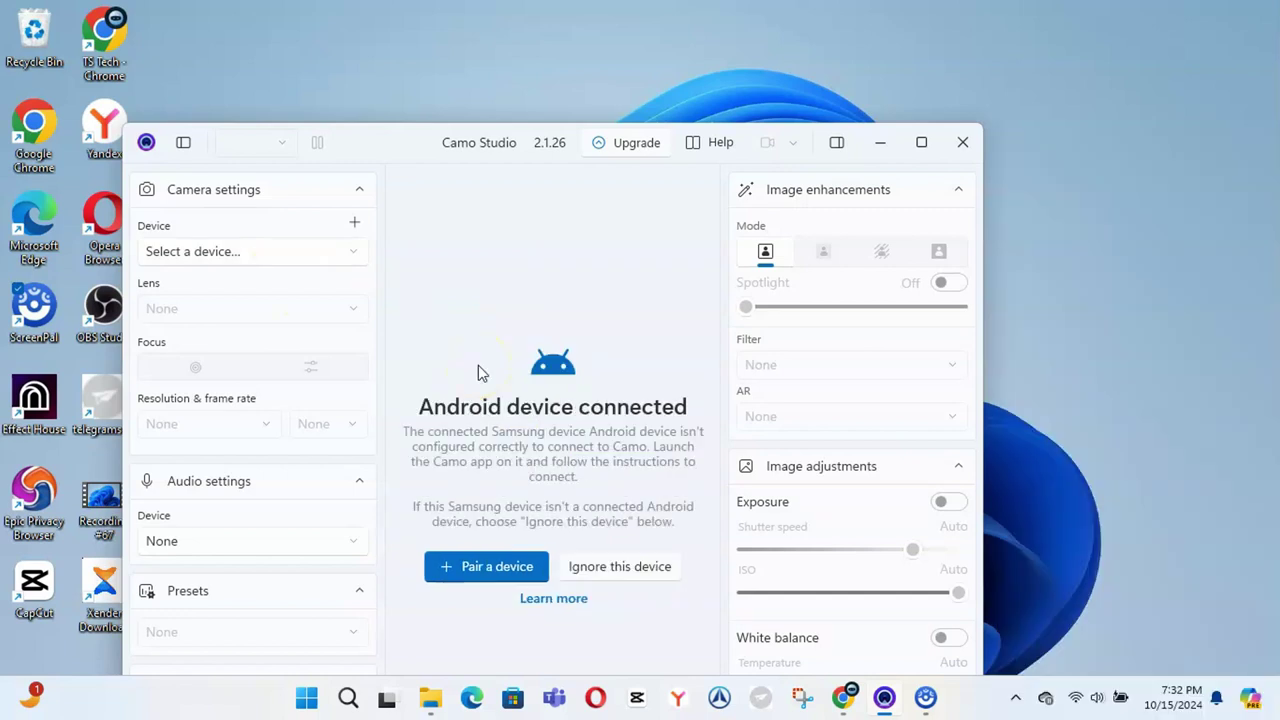
left_click(234, 251)
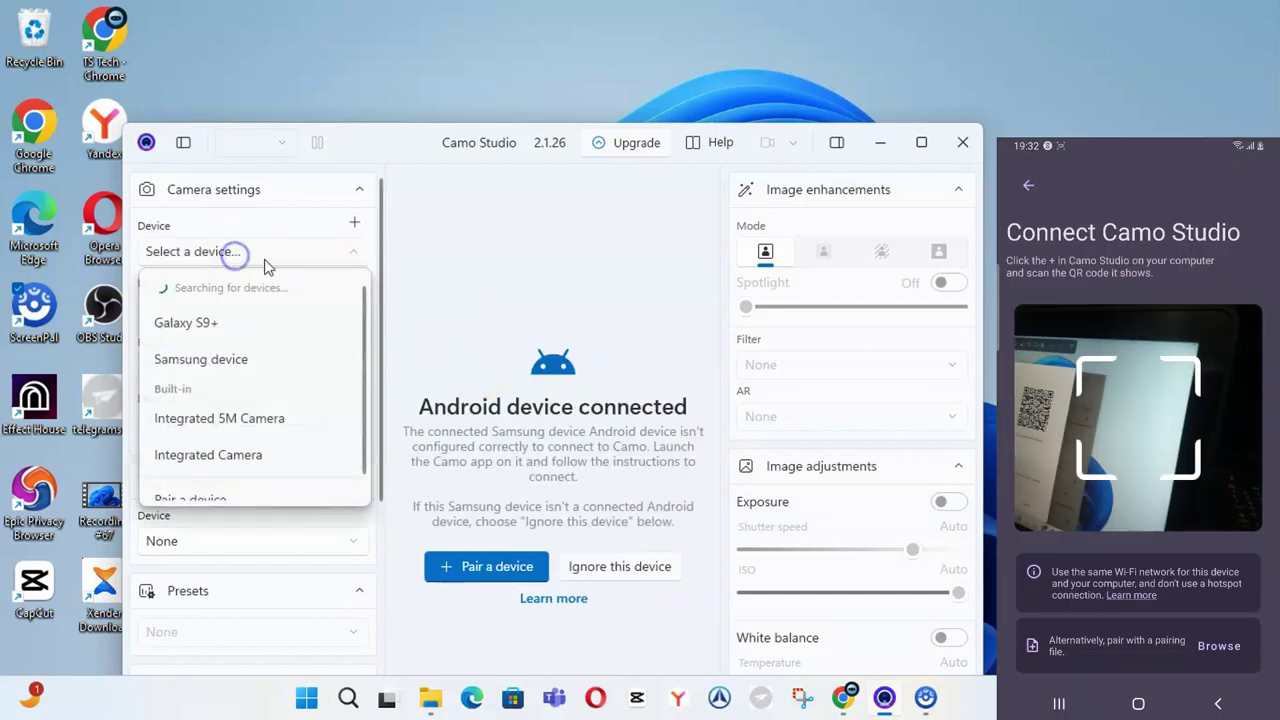
left_click(225, 324)
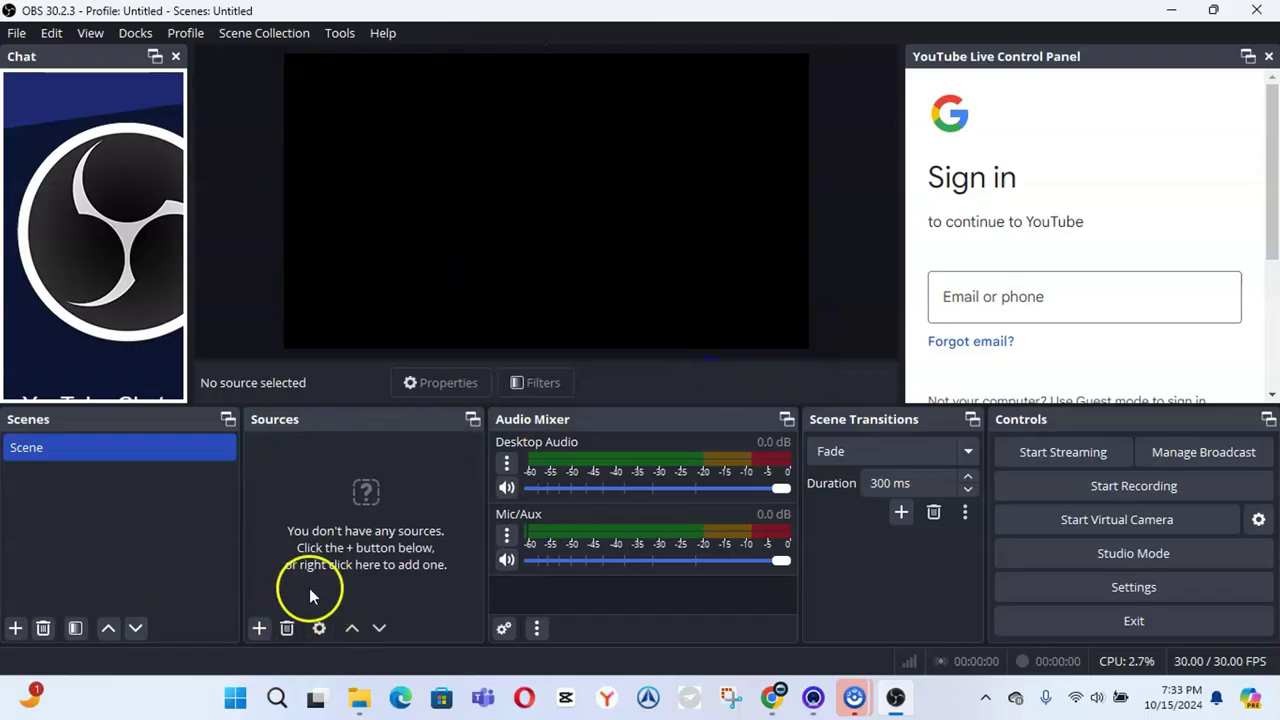
- In OBS, add a new Video Capture Device source to the scene and set its device to Camo
left_click(258, 630)
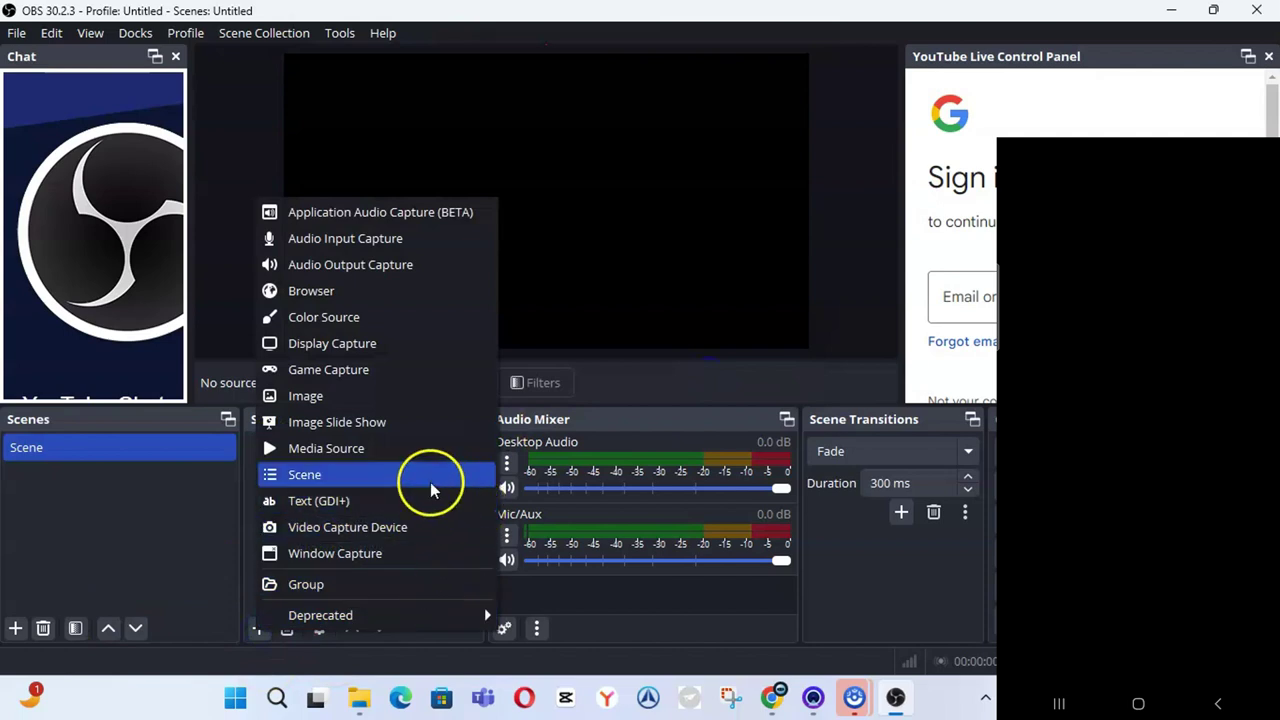
left_click(370, 530)
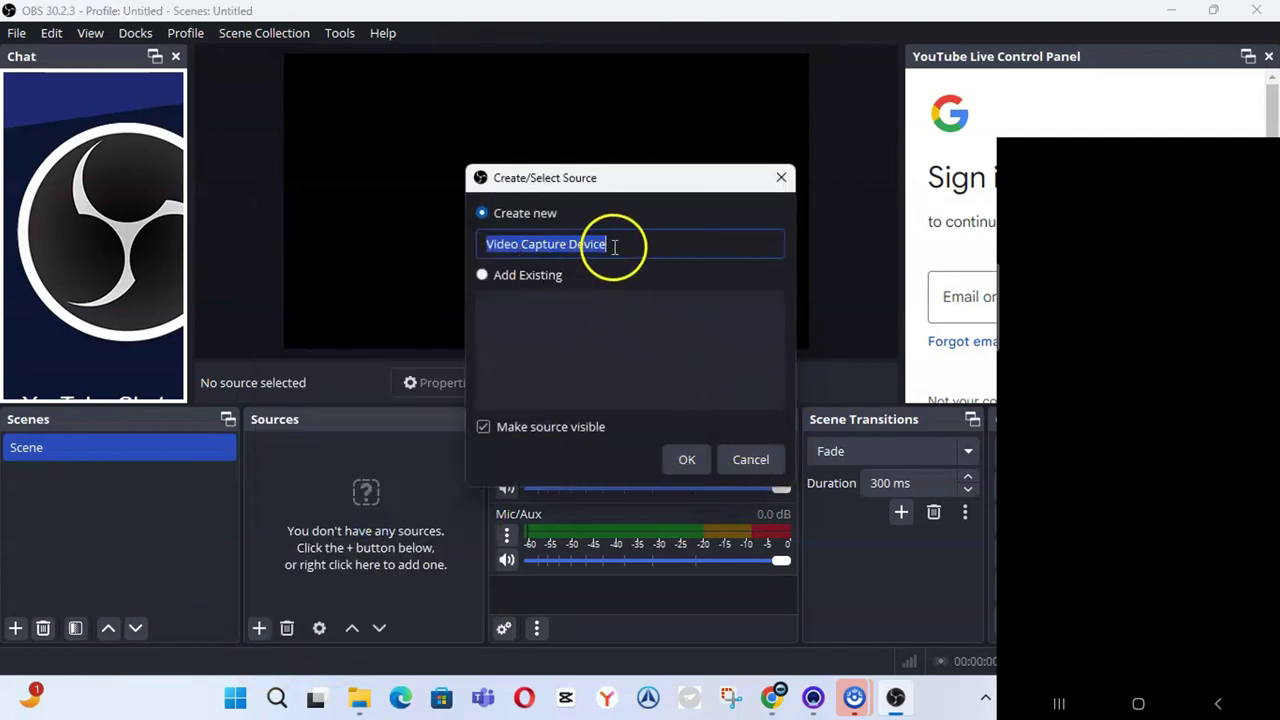
left_click(687, 462)
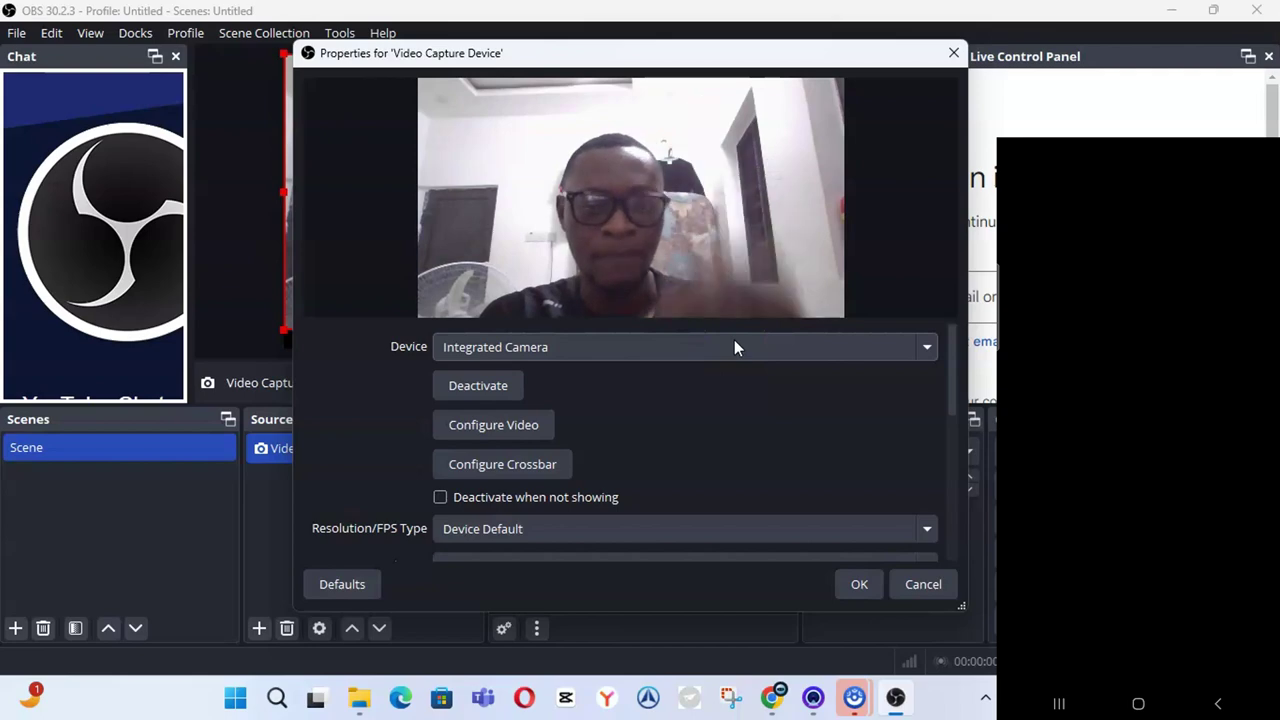
left_click(734, 347)
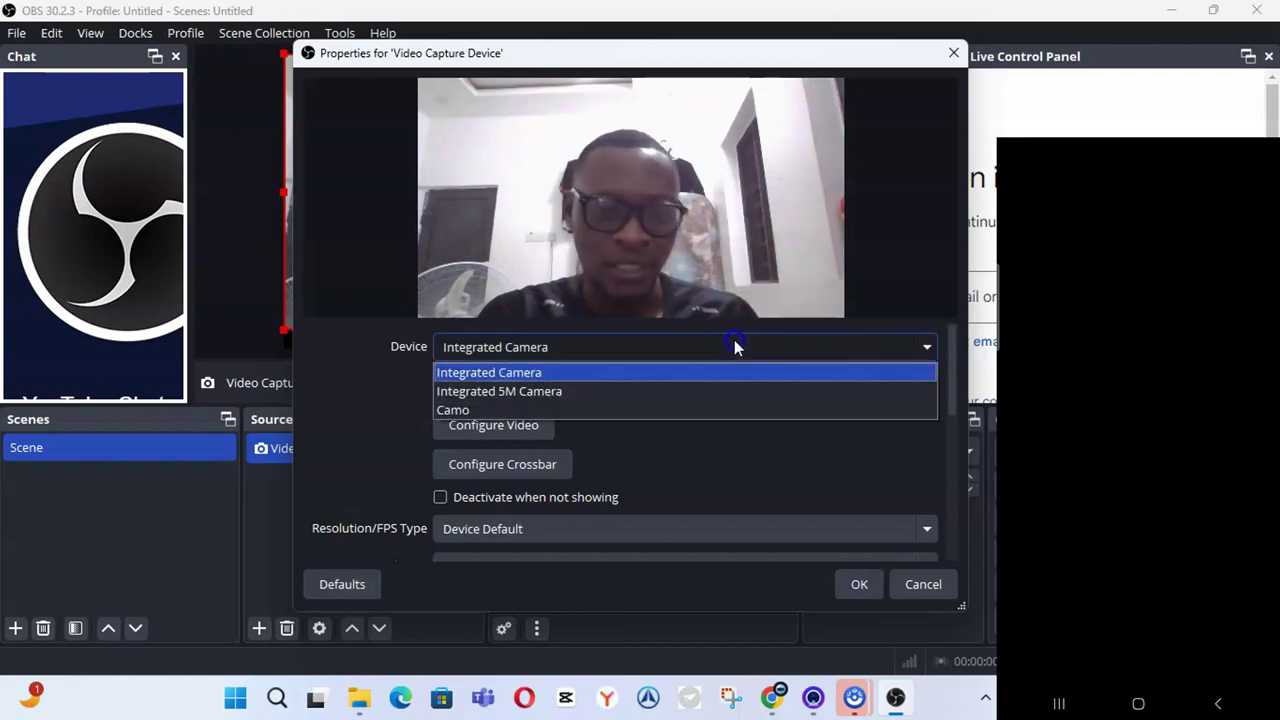
left_click(517, 411)
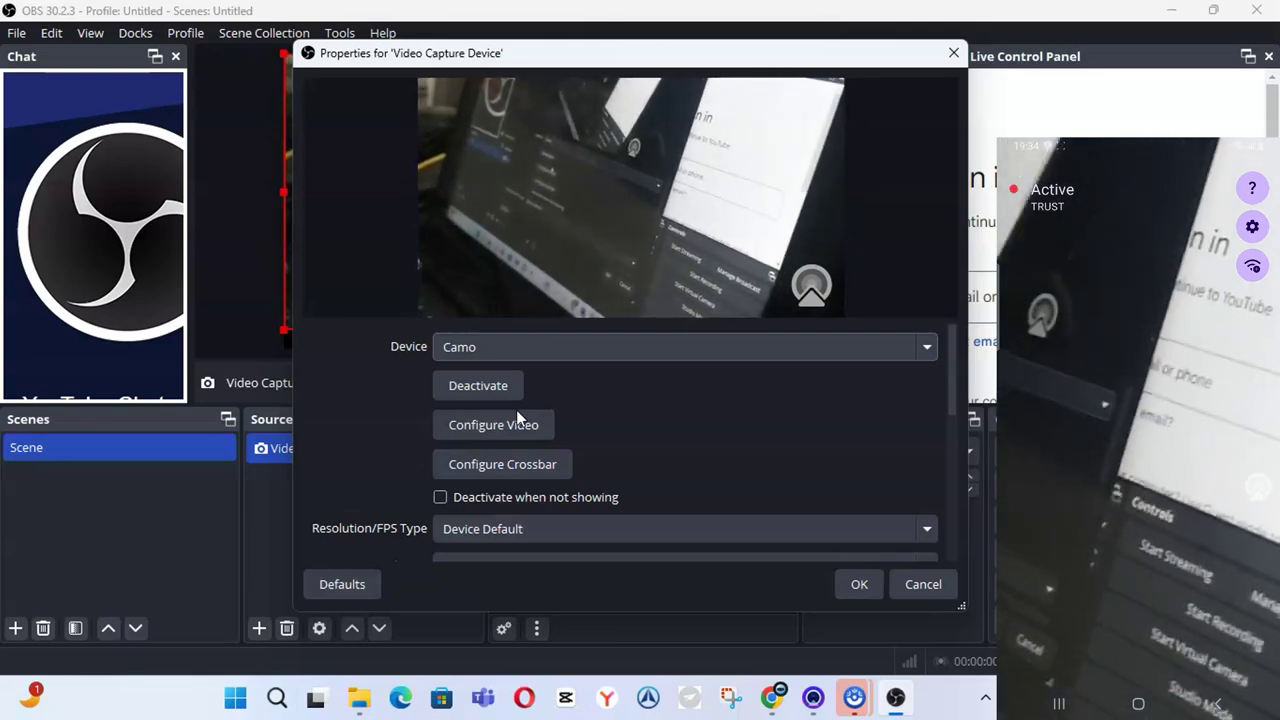
left_click(857, 588)
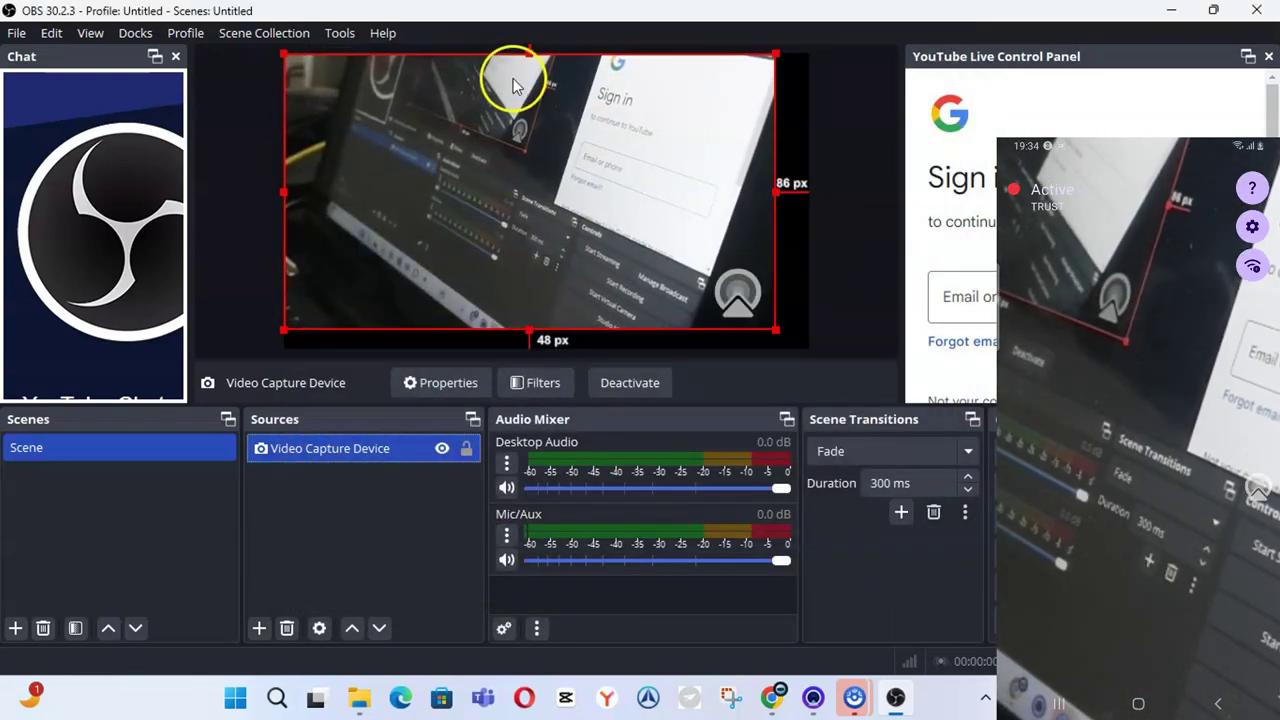
- Shrink the camera feed into the canvas's lower-right corner, about 975 px from its left edge and 548 px from its top
left_click_drag(284, 55, 626, 246)
left_click_drag(677, 288, 708, 298)
left_click(428, 514)
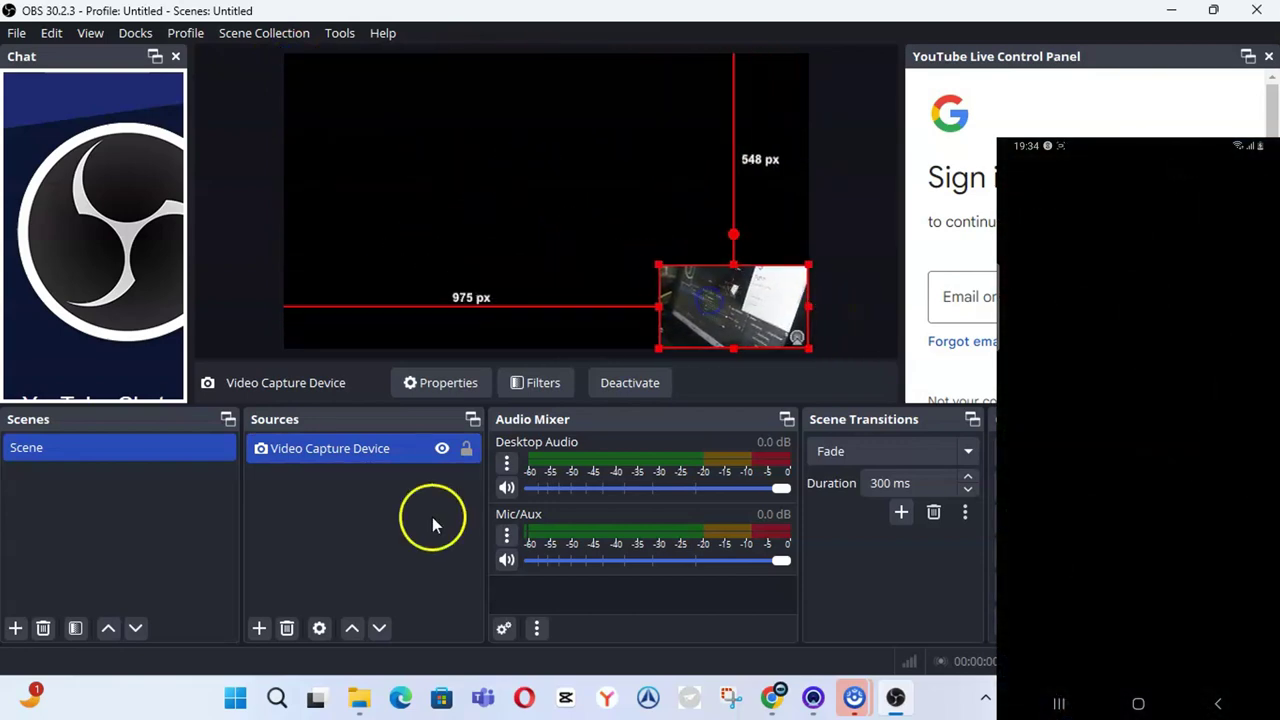
- Add a new Display Capture source of the 1366x768 primary monitor with automatic capture method and cursor capture
left_click(260, 628)
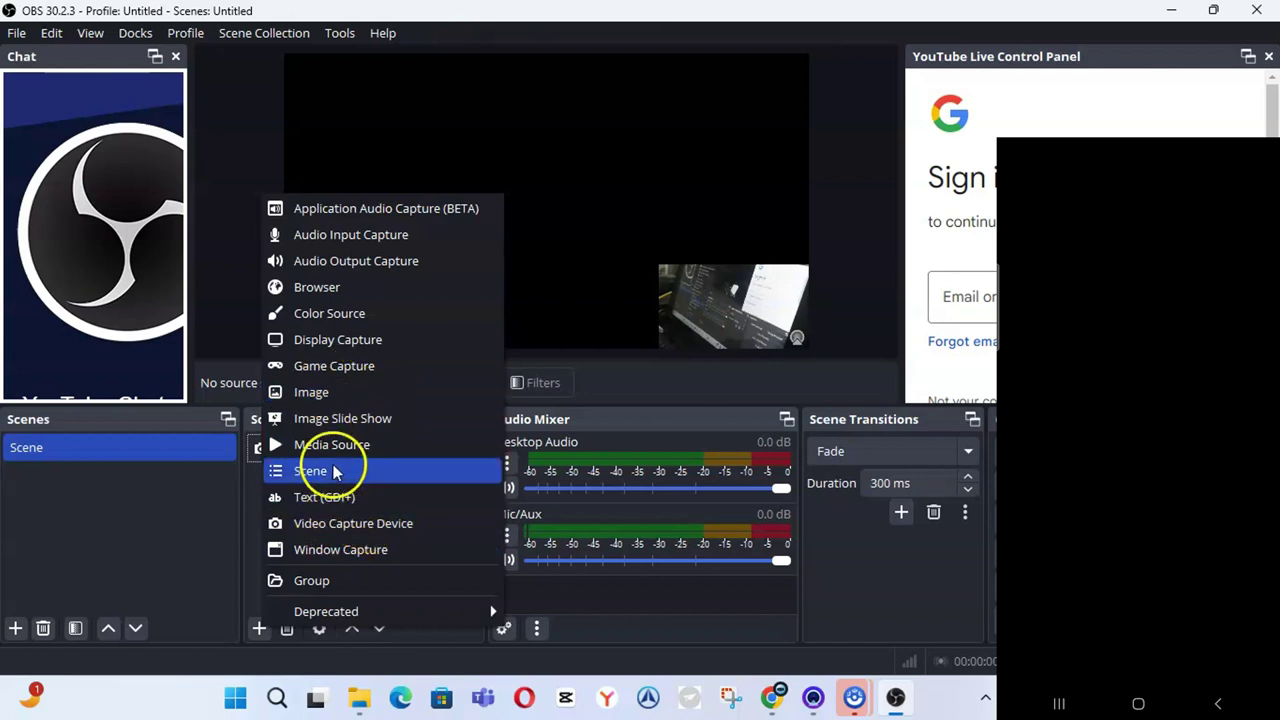
left_click(374, 340)
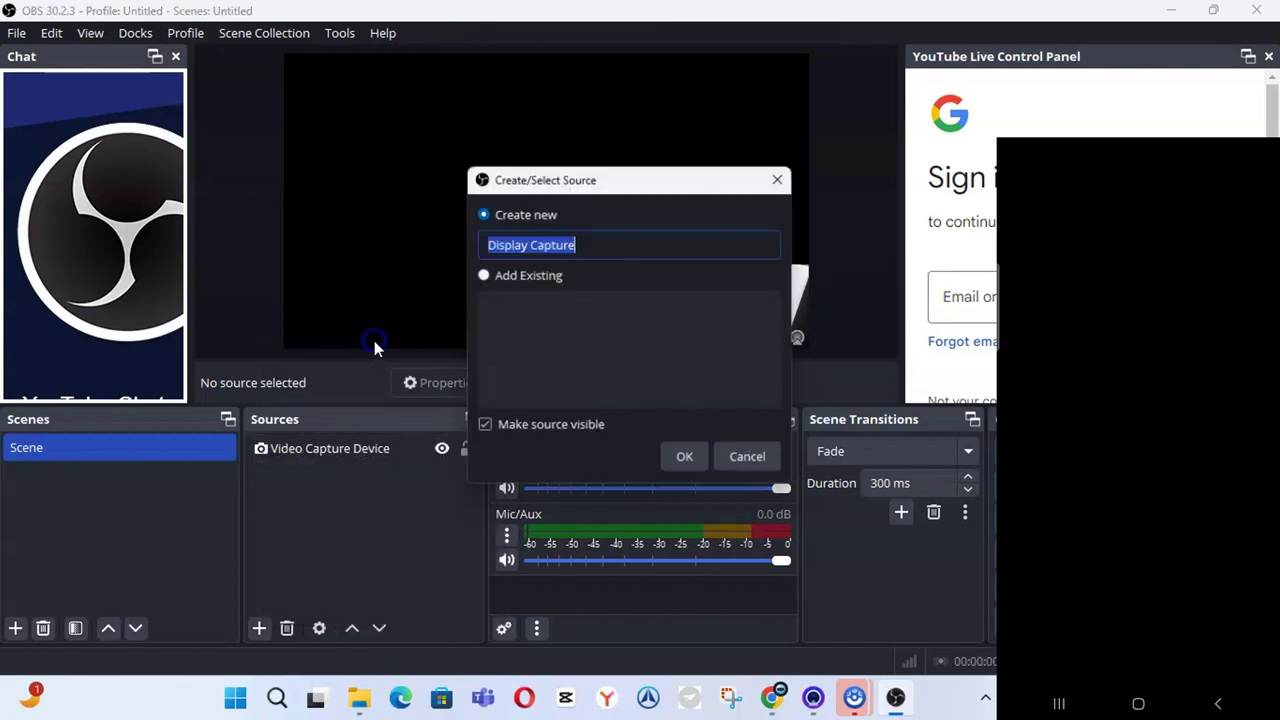
left_click(682, 468)
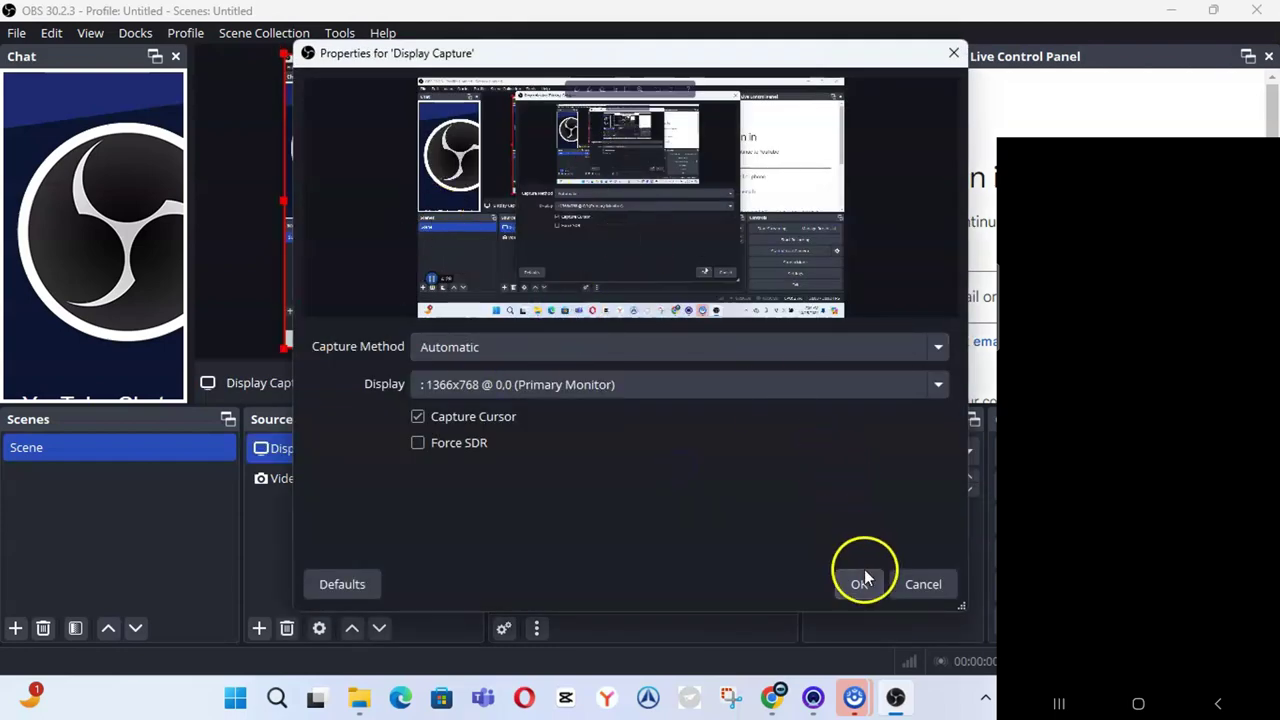
left_click(862, 582)
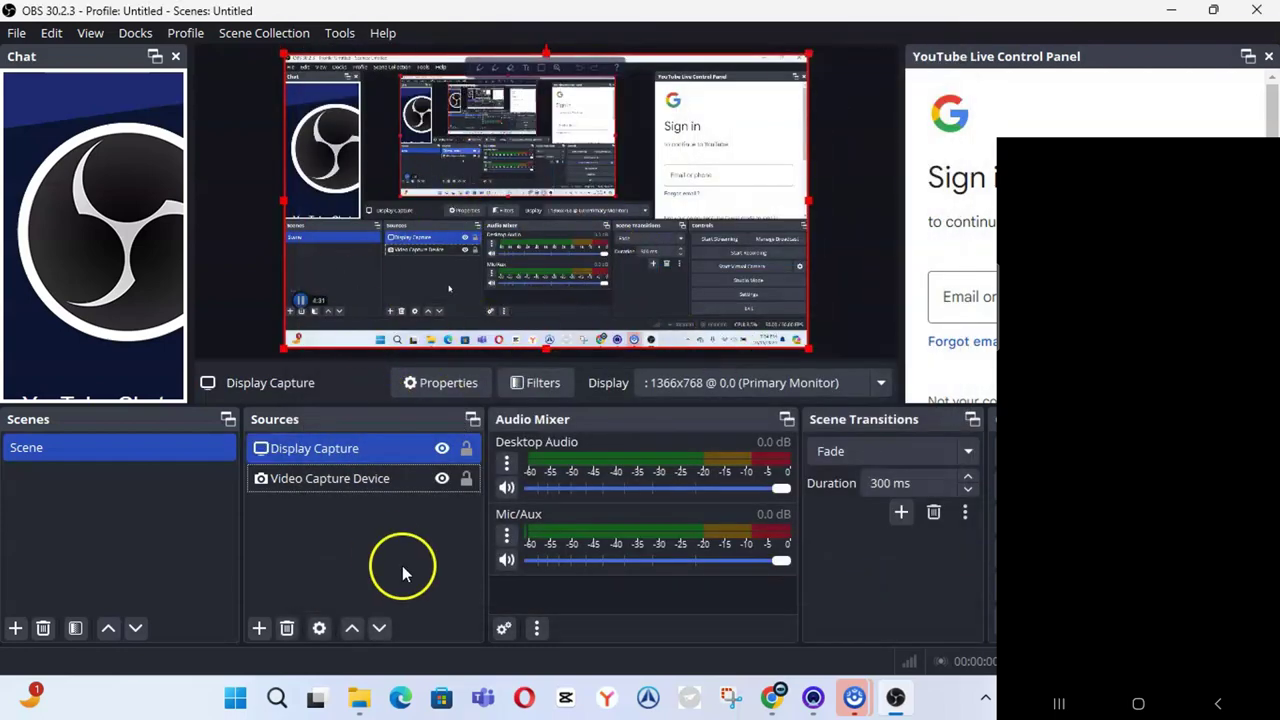
- Reorder the sources so Display Capture sits below Video Capture Device, and select each source on the canvas
left_click_drag(286, 456, 288, 480)
left_click(710, 300)
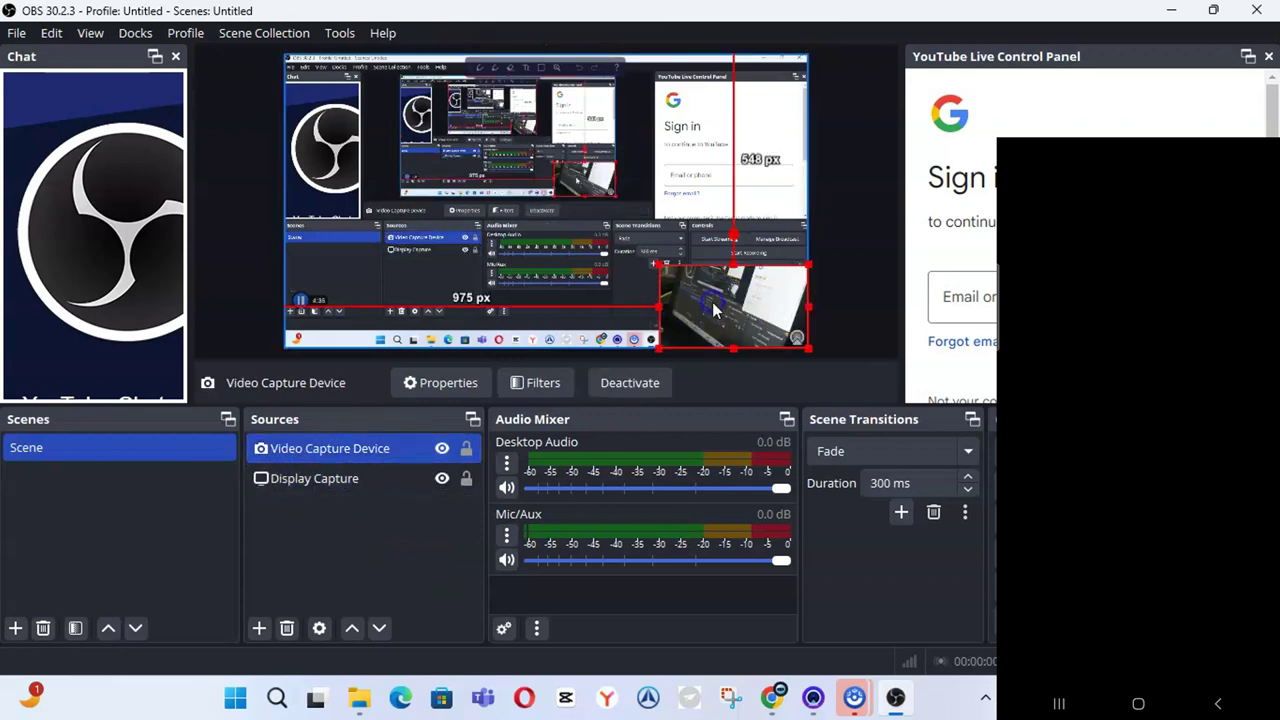
left_click(607, 209)
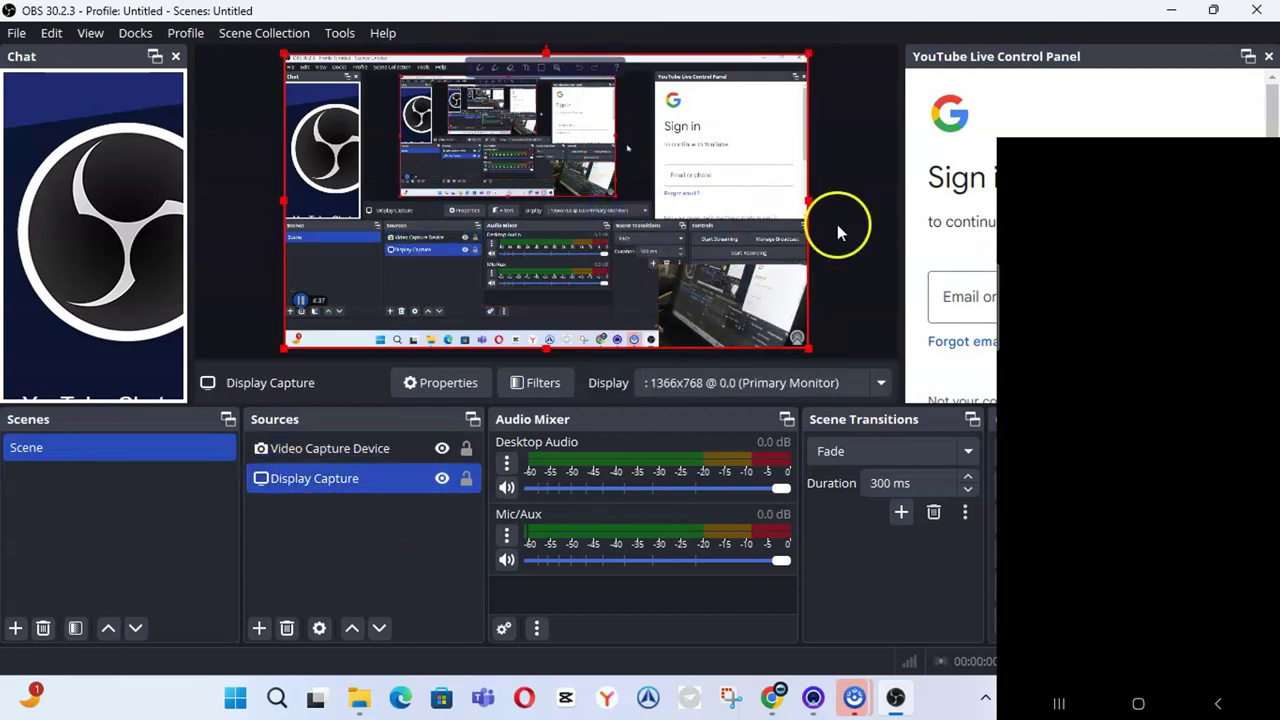